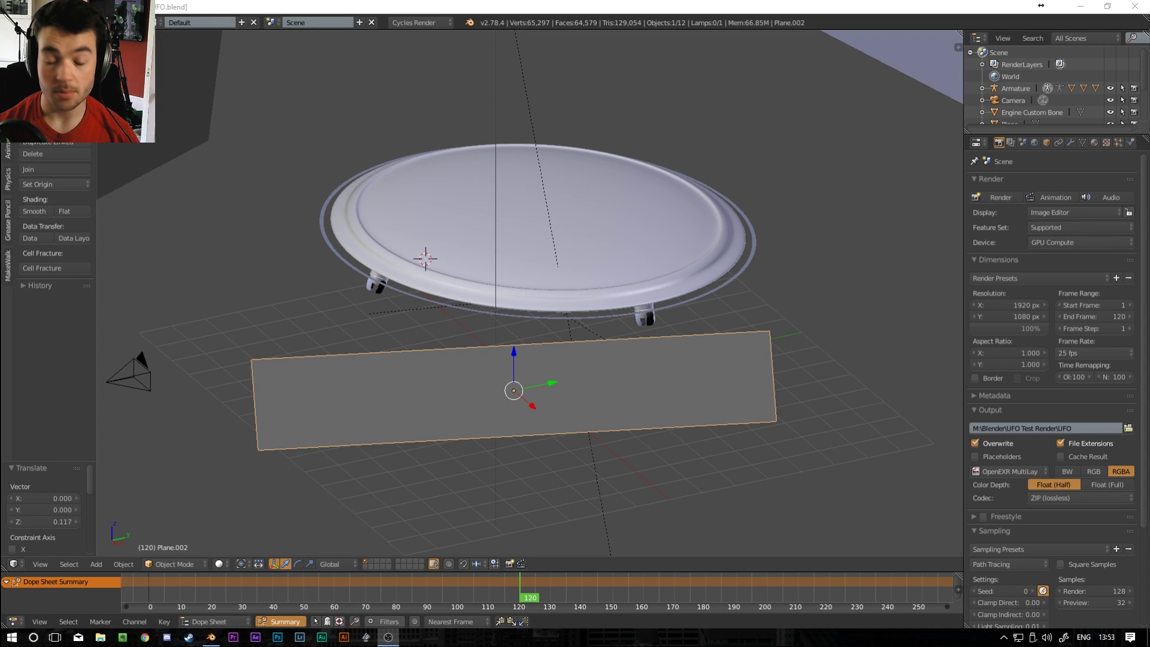
- Orbit and zoom the viewport to look around the UFO scene
{"action": "left_click_drag", "start_coordinate": [567, 340], "coordinate": [338, 318]}
{"action": "scroll", "coordinate": [413, 240], "scroll_direction": "up", "scroll_amount": 3}
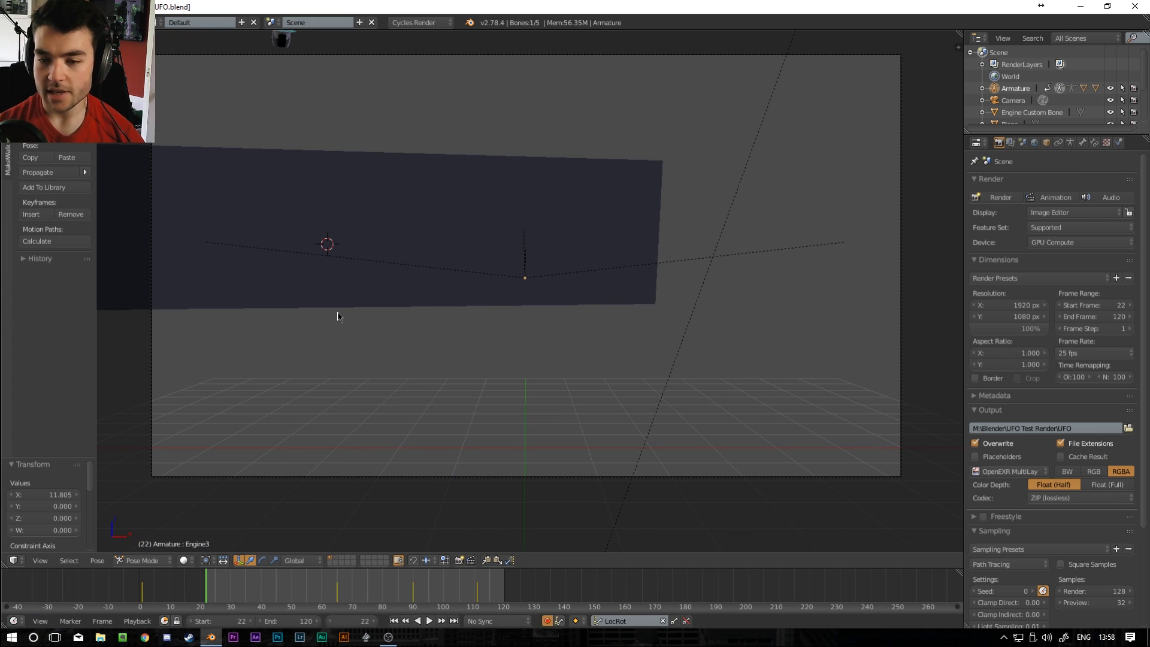
- Play the UFO descent animation and stop it at frame 66
{"action": "key", "text": "alt+a"}
{"action": "key", "text": "a"}
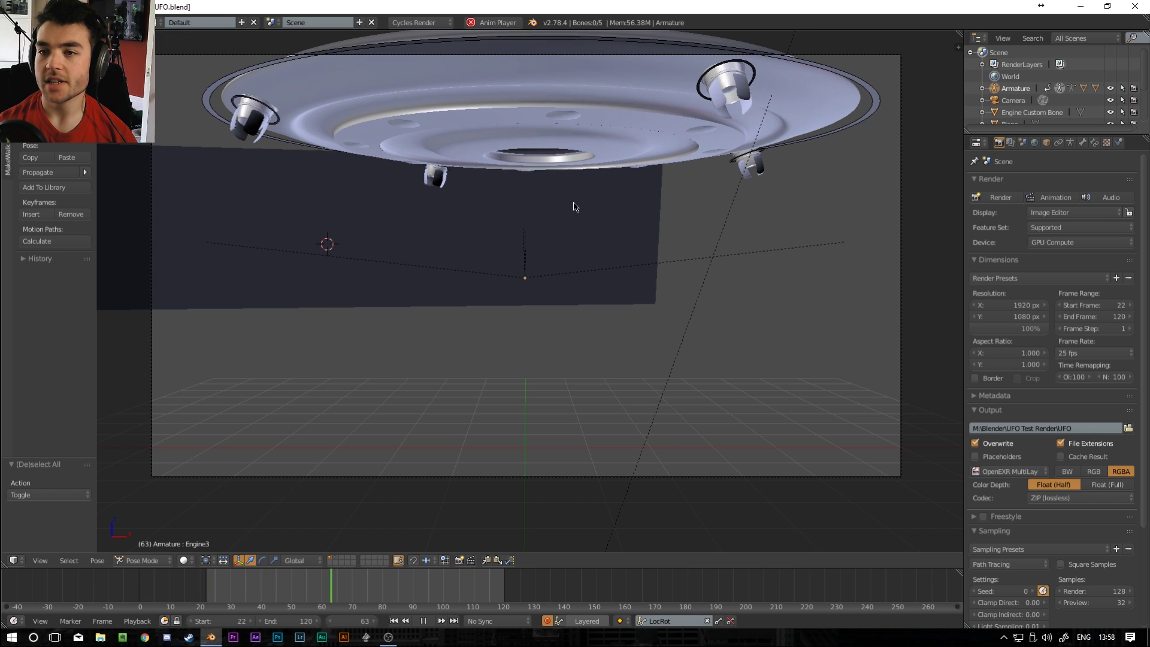
{"action": "key", "text": "alt+a"}
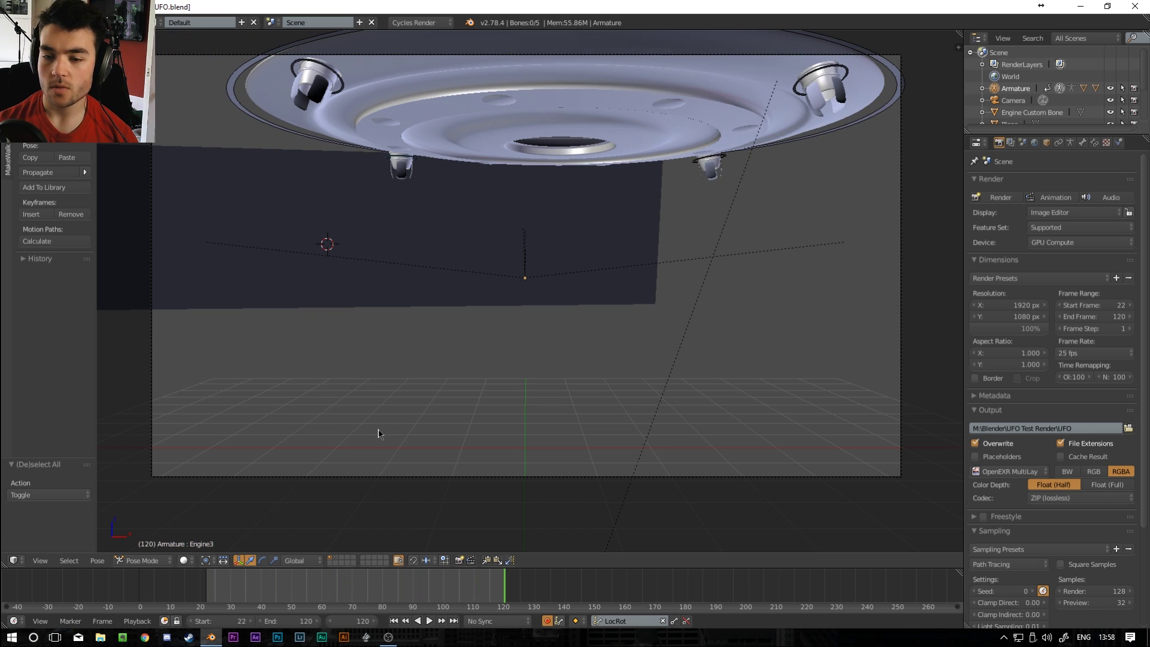
{"action": "key", "text": "alt+a"}
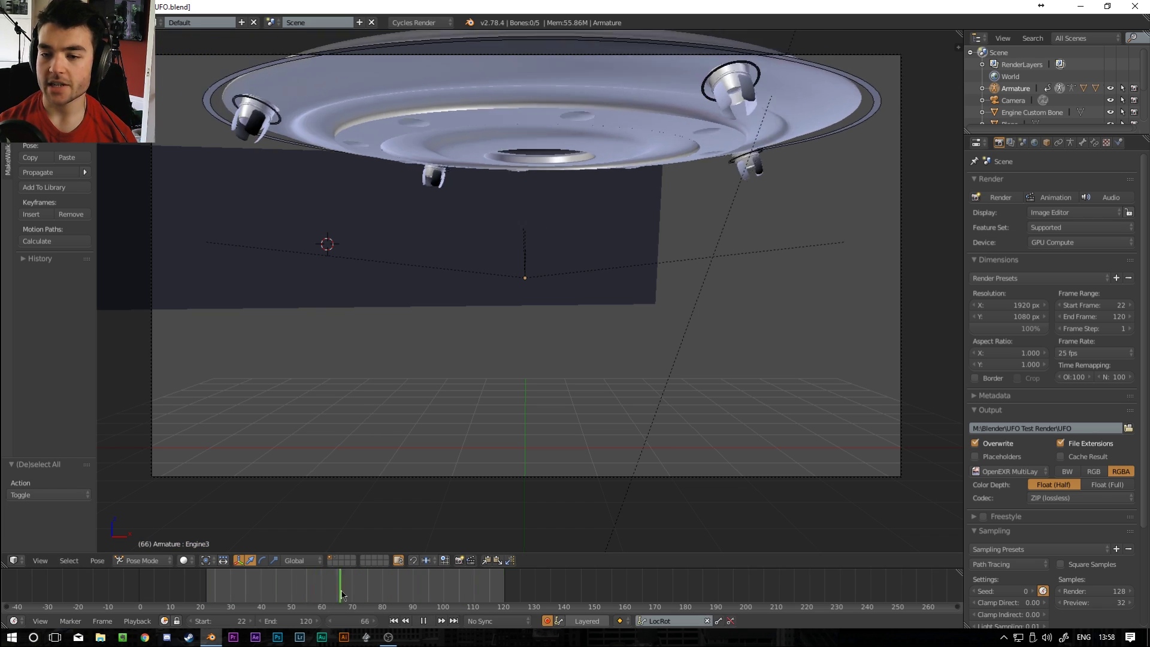
{"action": "key", "text": "alt+a"}
- Inspect the saucer in rendered shading, then merge the image editor area into the 3D view
{"action": "key", "text": "shift+z"}
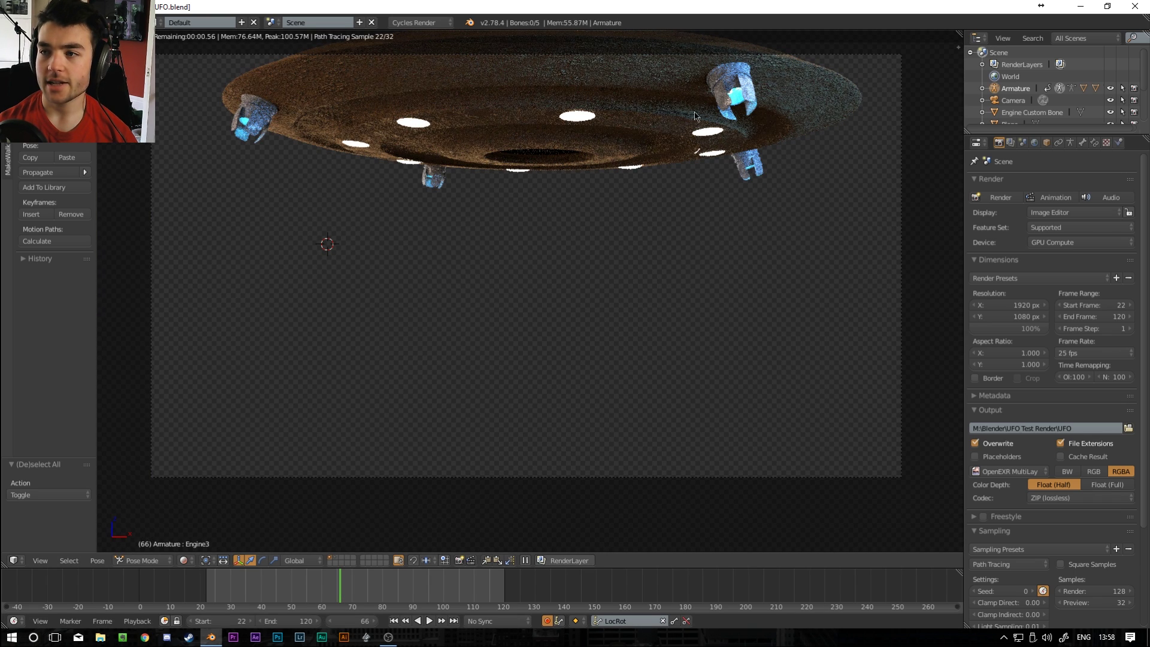
{"action": "key", "text": "KP_0"}
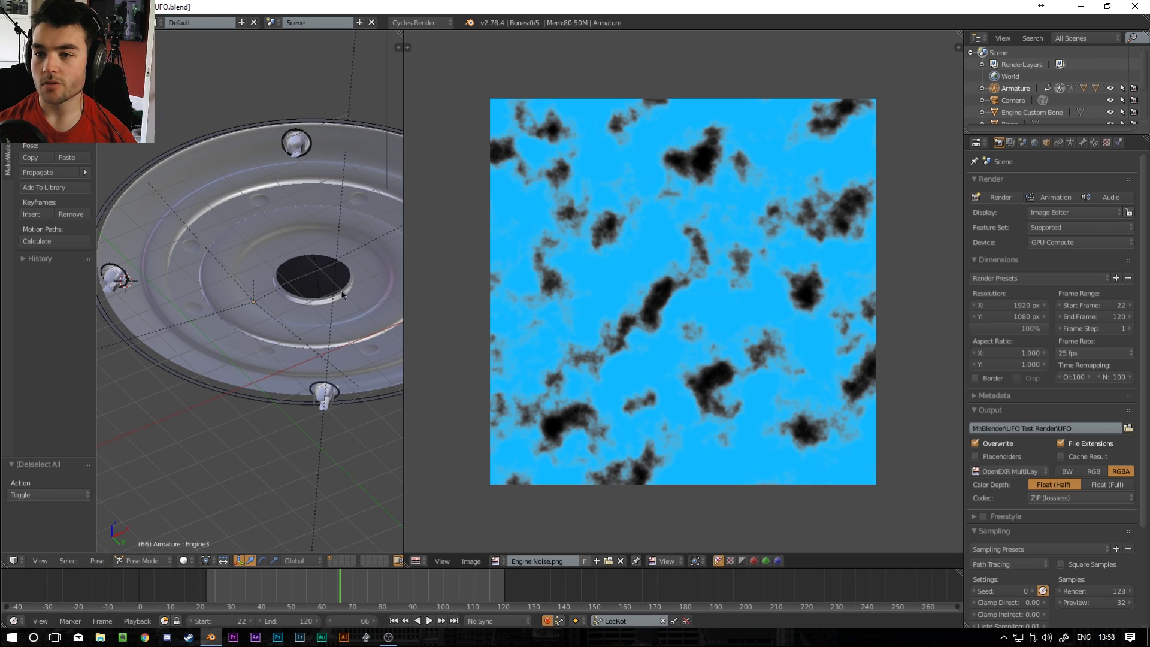
{"action": "scroll", "coordinate": [225, 135], "scroll_direction": "up", "scroll_amount": 3}
{"action": "scroll", "coordinate": [350, 134], "scroll_direction": "down", "scroll_amount": 3}
{"action": "key", "text": "shift+z"}
{"action": "scroll", "coordinate": [299, 174], "scroll_direction": "up", "scroll_amount": 5}
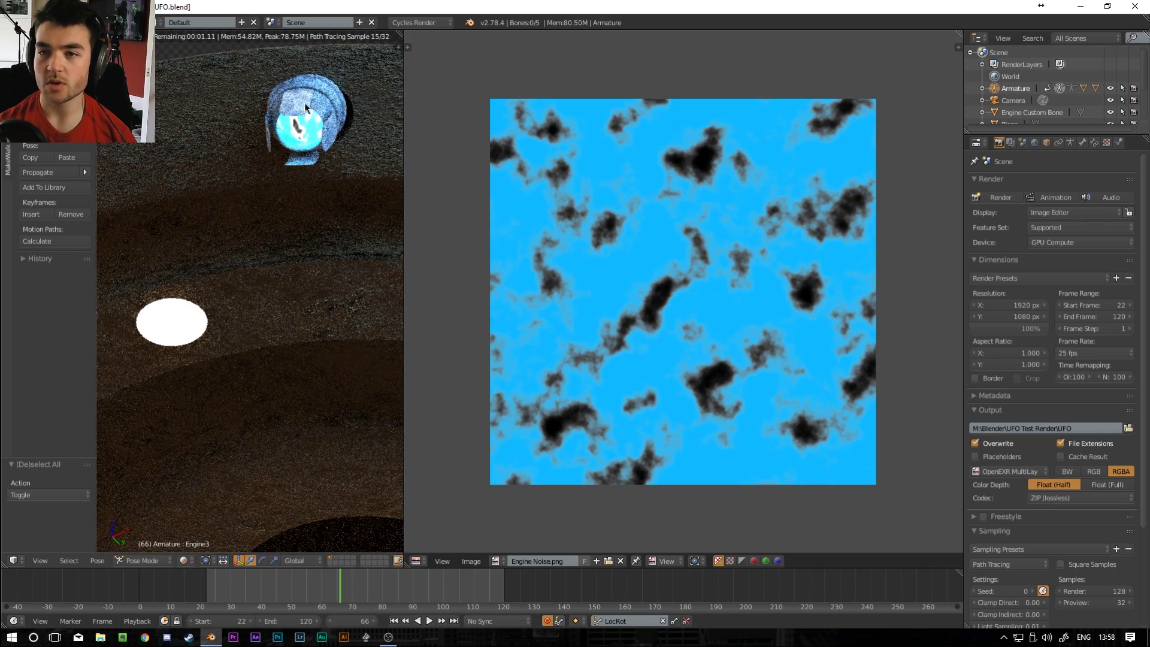
{"action": "scroll", "coordinate": [285, 172], "scroll_direction": "down", "scroll_amount": 5}
{"action": "scroll", "coordinate": [287, 175], "scroll_direction": "up", "scroll_amount": 4}
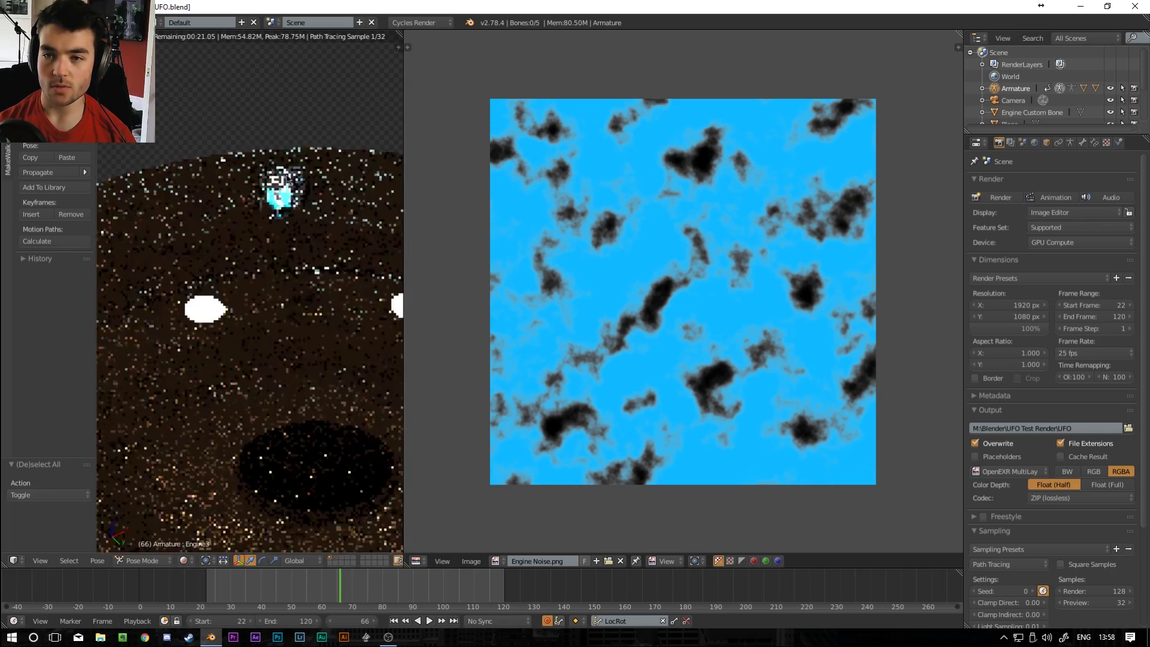
{"action": "scroll", "coordinate": [288, 178], "scroll_direction": "down", "scroll_amount": 5}
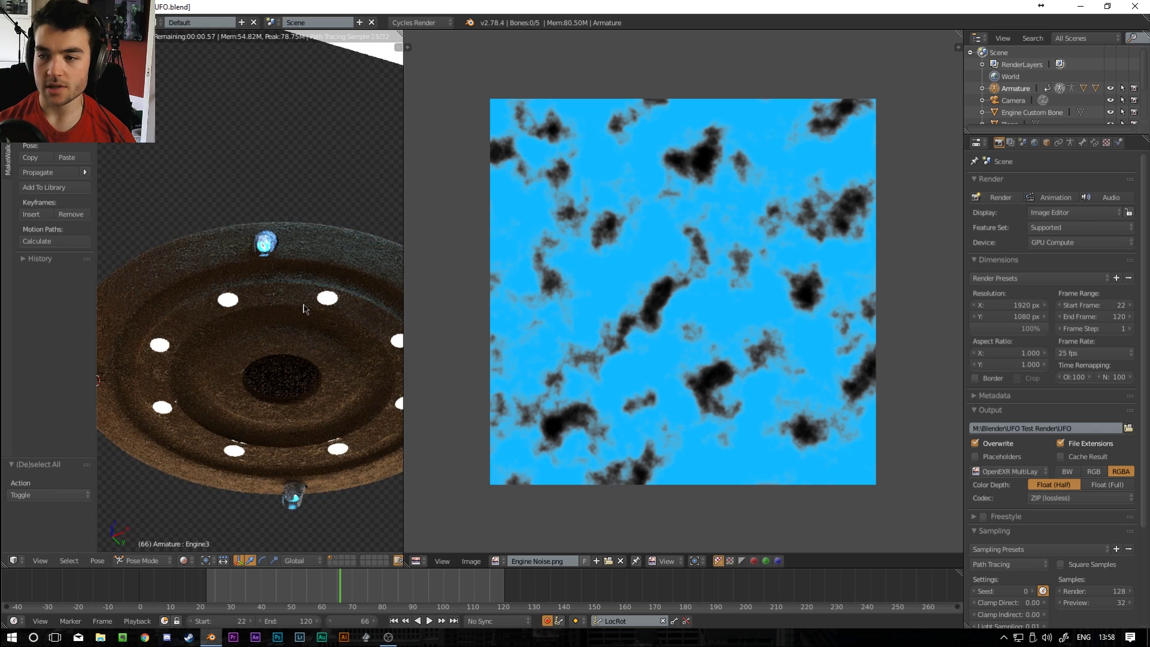
{"action": "left_click_drag", "start_coordinate": [401, 45], "coordinate": [531, 90]}
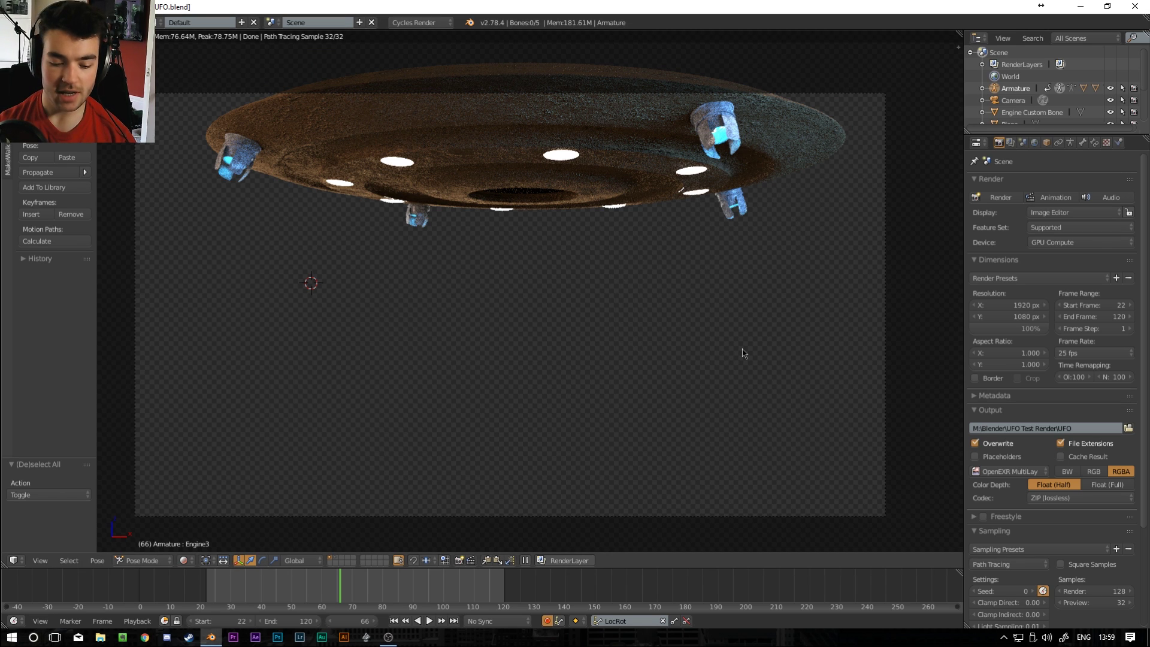
- Review the Render properties and expanded Film panel, then open the output File Format list
{"action": "key", "text": "shift+z"}
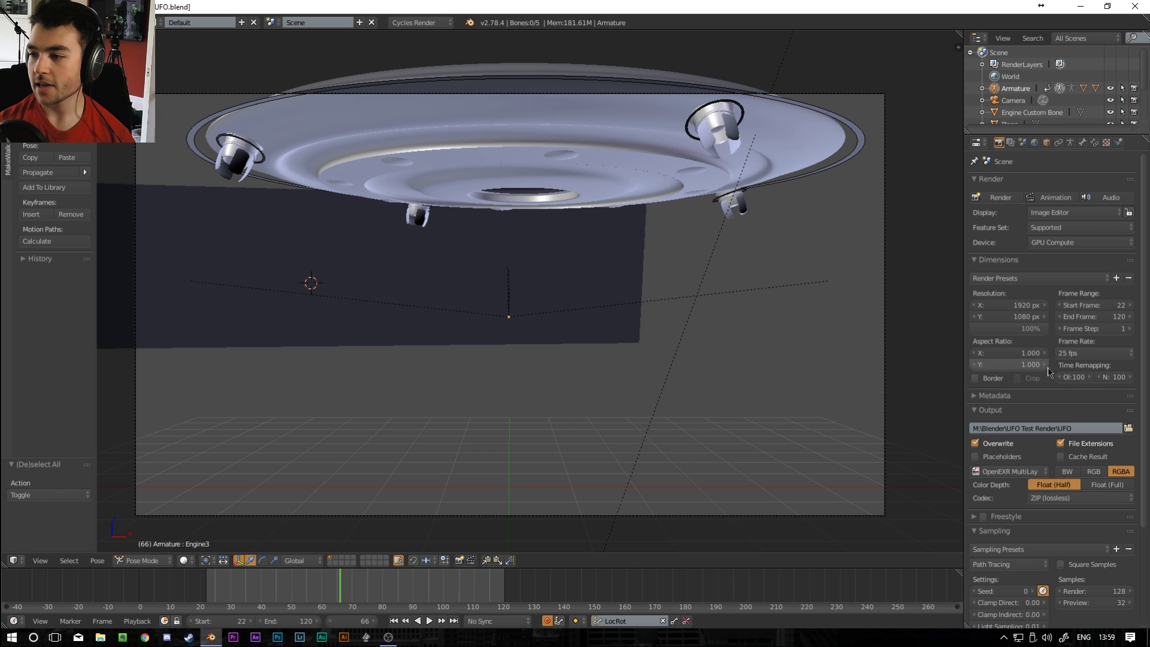
{"action": "scroll", "coordinate": [1060, 388], "scroll_direction": "down", "scroll_amount": 1}
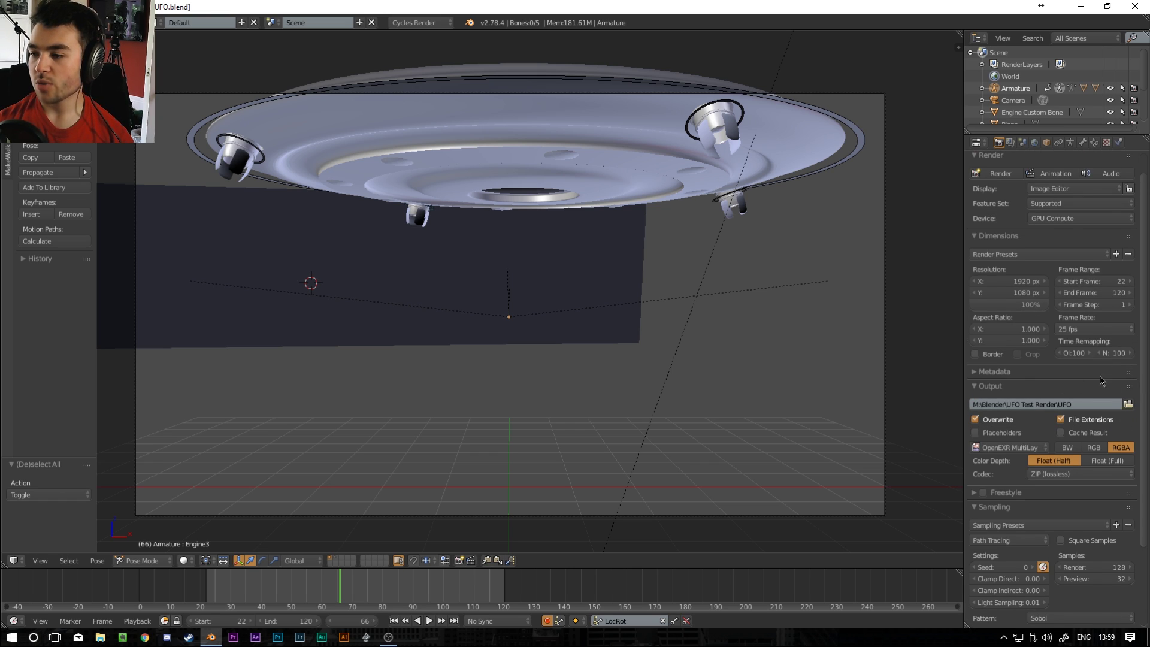
{"action": "scroll", "coordinate": [1109, 403], "scroll_direction": "down", "scroll_amount": 3}
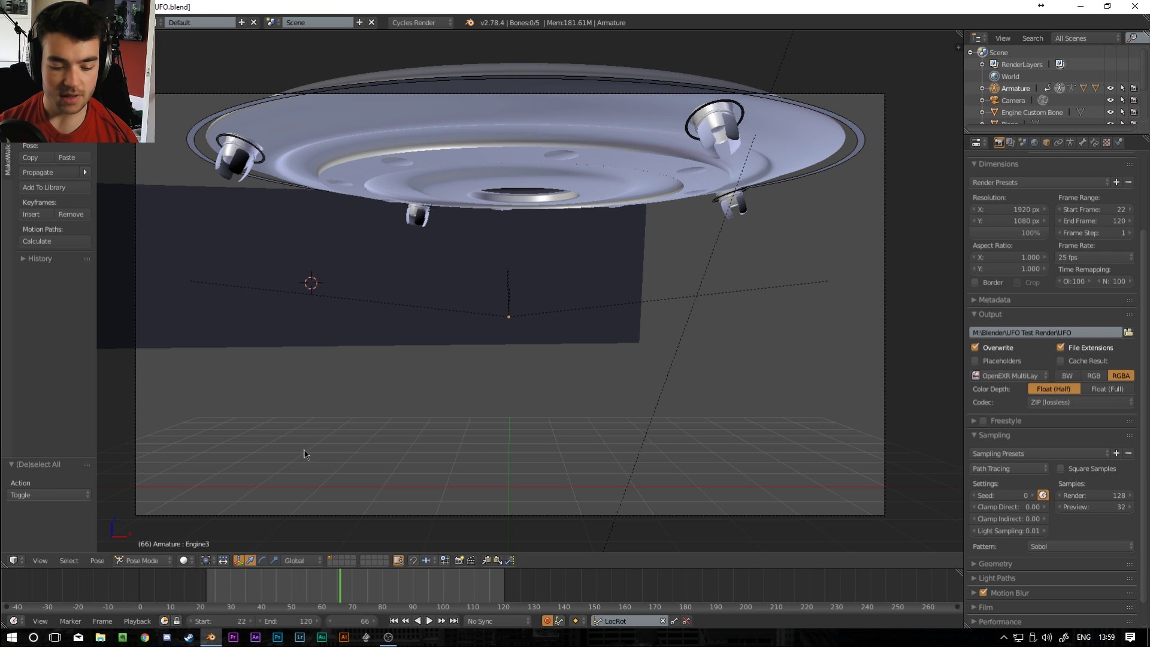
{"action": "scroll", "coordinate": [1032, 559], "scroll_direction": "down", "scroll_amount": 1}
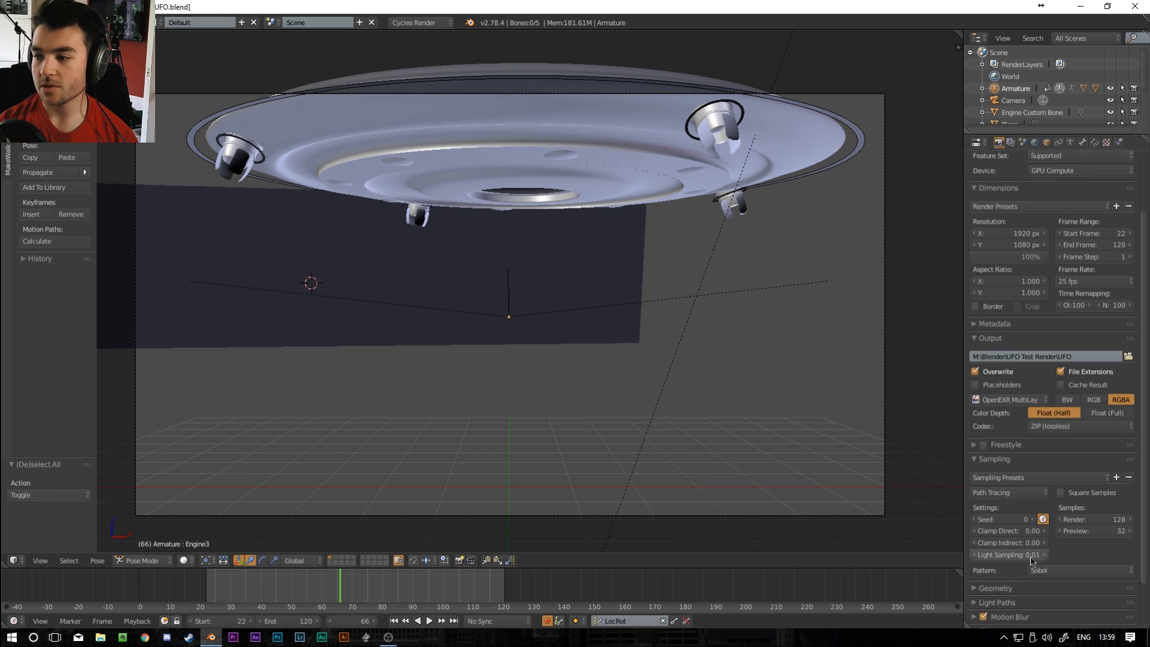
{"action": "left_click", "coordinate": [974, 578]}
{"action": "scroll", "coordinate": [978, 584], "scroll_direction": "down", "scroll_amount": 1}
{"action": "scroll", "coordinate": [975, 545], "scroll_direction": "up", "scroll_amount": 5}
{"action": "key", "text": "shift+z"}
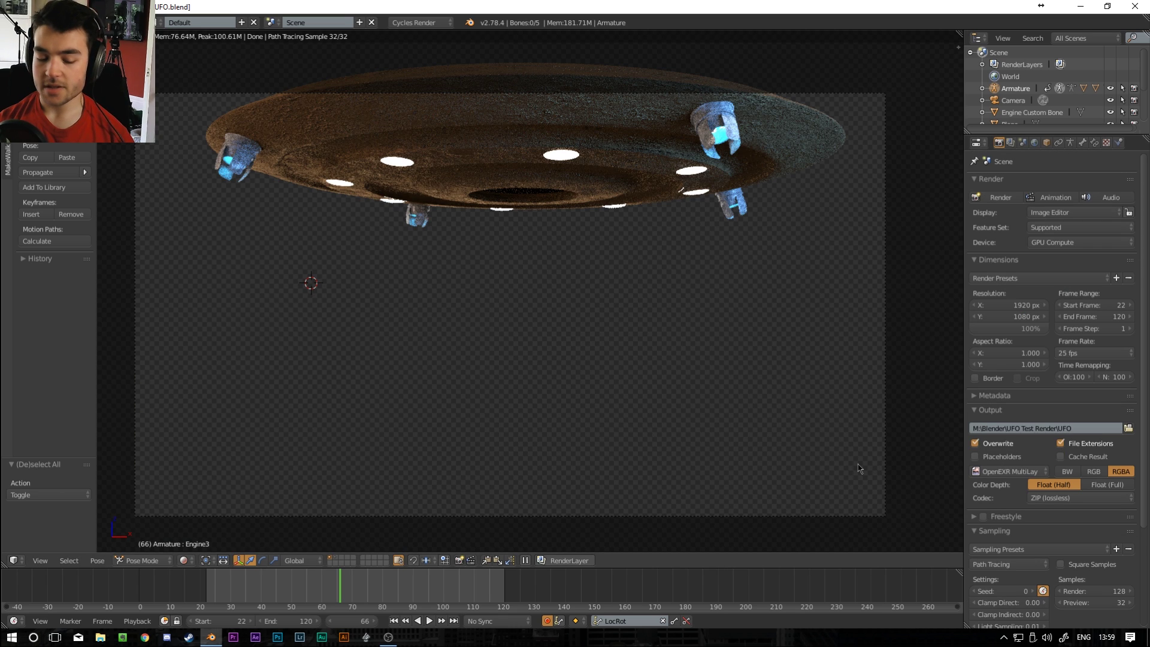
{"action": "left_click", "coordinate": [1010, 472]}
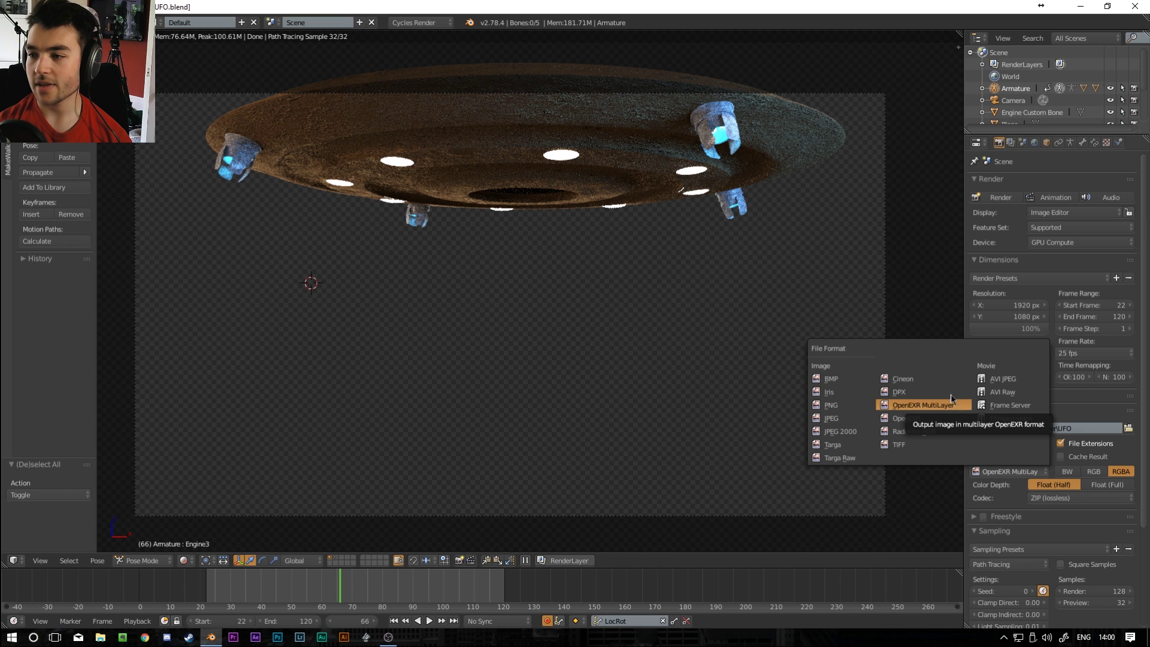
- Keep OpenEXR MultiLayer output and switch its colour depth to Float (Full)
{"action": "left_click", "coordinate": [928, 407]}
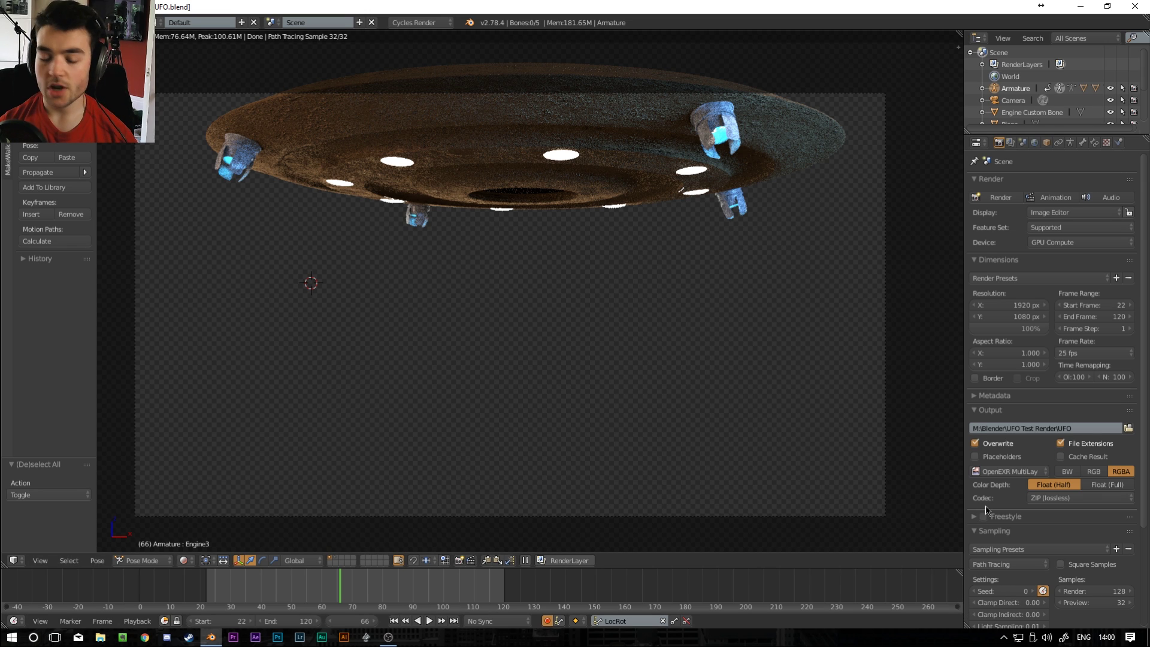
{"action": "left_click", "coordinate": [1009, 471]}
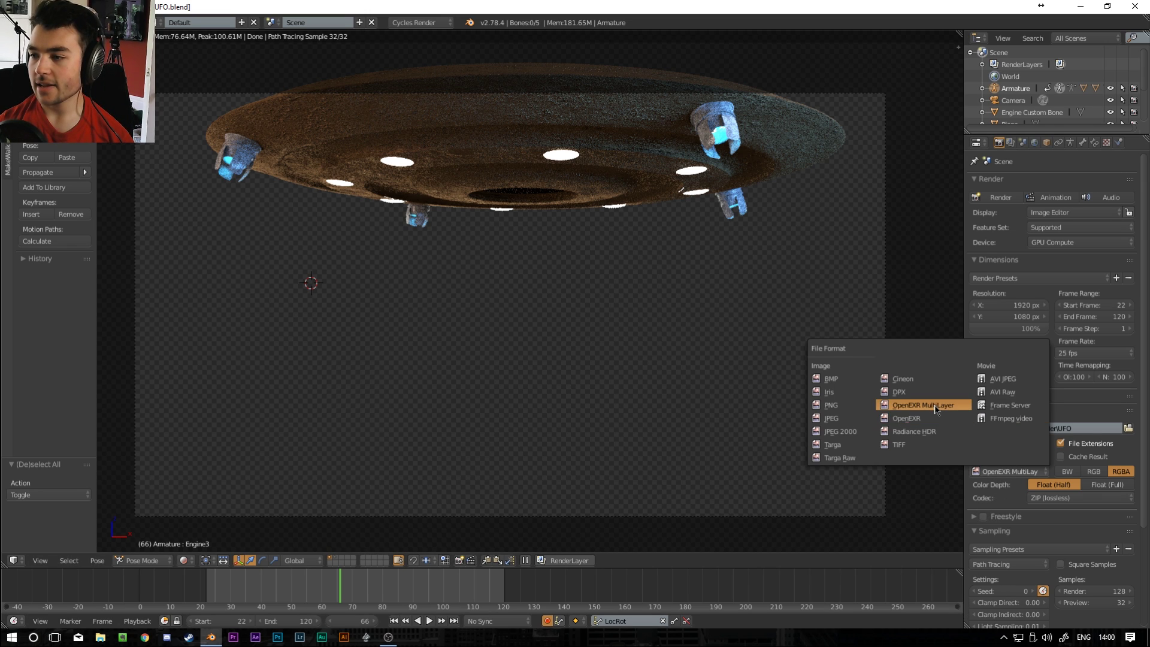
{"action": "left_click", "coordinate": [1107, 484]}
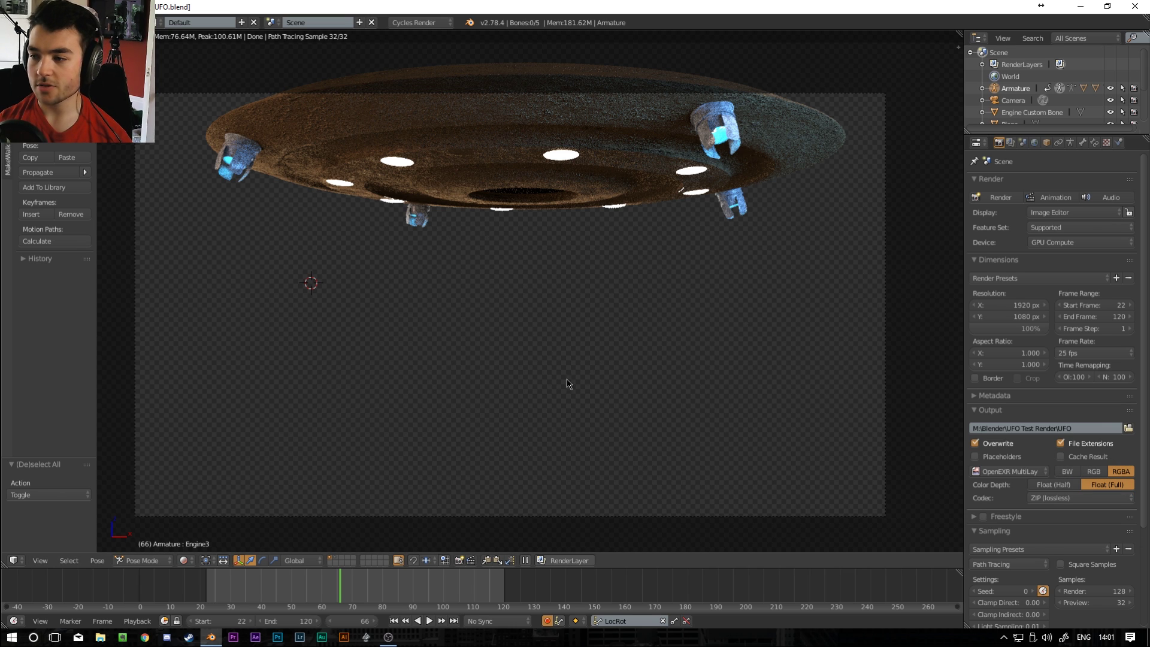
- Check the rendered UFO preview and expand the Motion Blur settings
{"action": "scroll", "coordinate": [1069, 544], "scroll_direction": "down", "scroll_amount": 5}
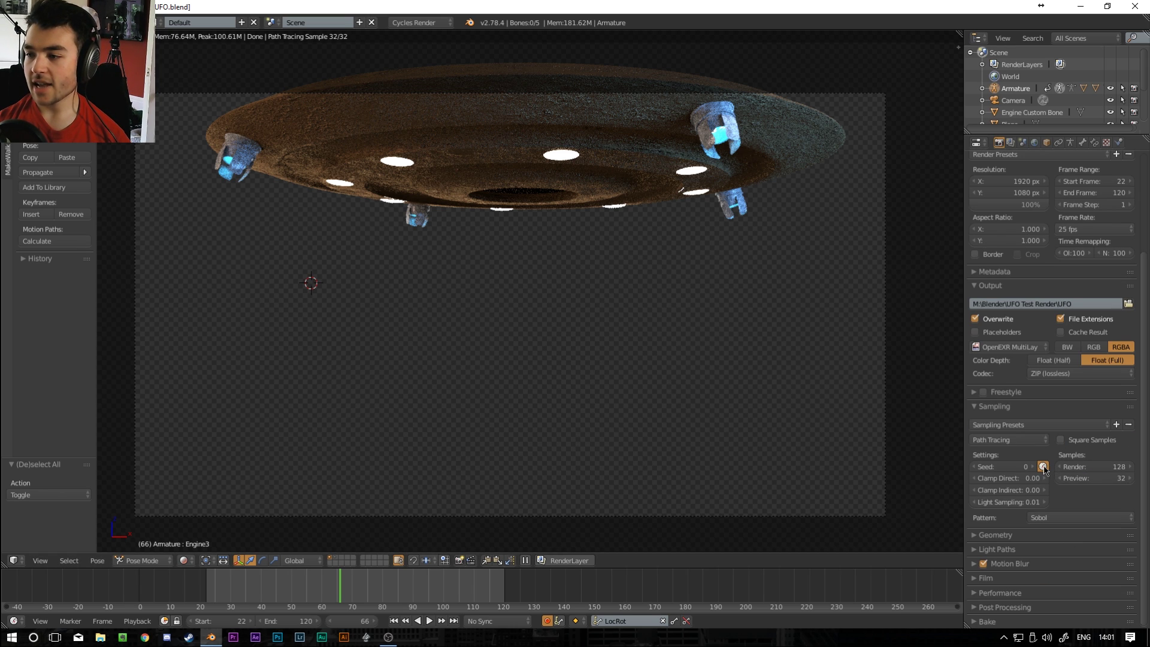
{"action": "key", "text": "shift+z"}
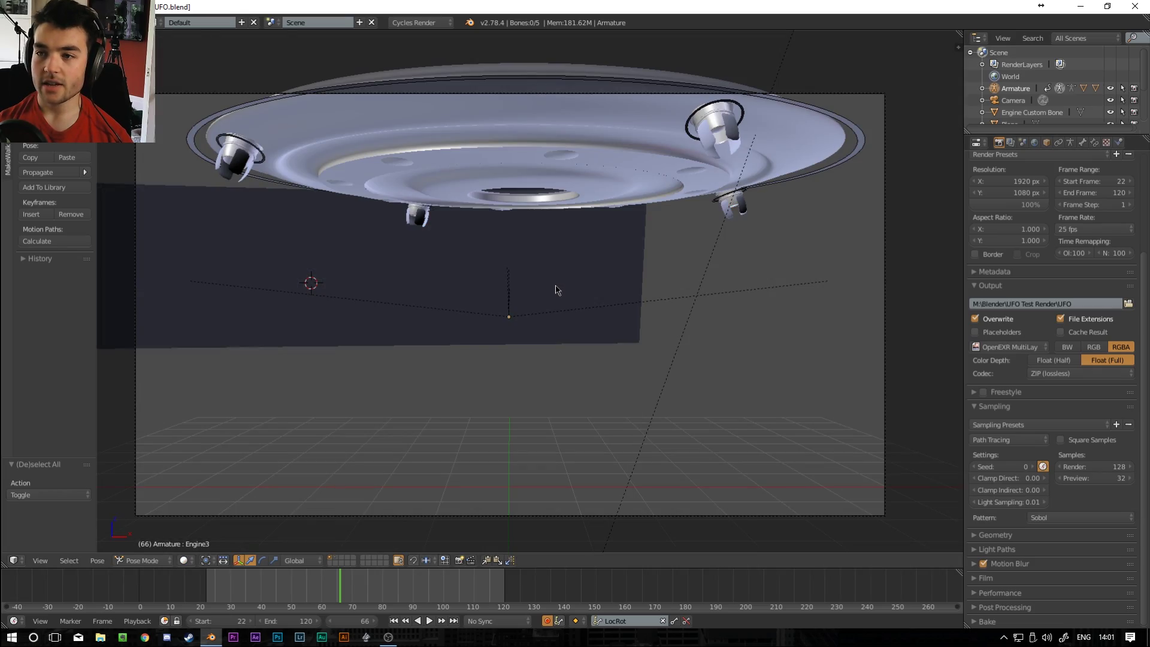
{"action": "key", "text": "shift+z"}
{"action": "scroll", "coordinate": [558, 257], "scroll_direction": "up", "scroll_amount": 3}
{"action": "scroll", "coordinate": [686, 167], "scroll_direction": "down", "scroll_amount": 1}
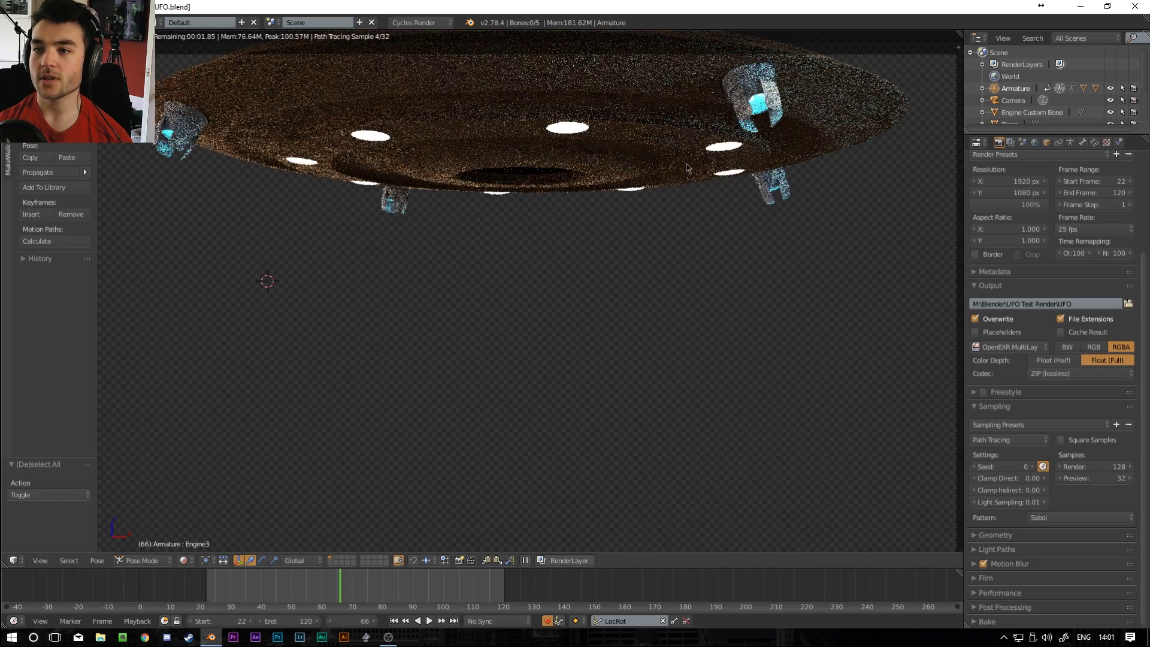
{"action": "scroll", "coordinate": [650, 236], "scroll_direction": "down", "scroll_amount": 1}
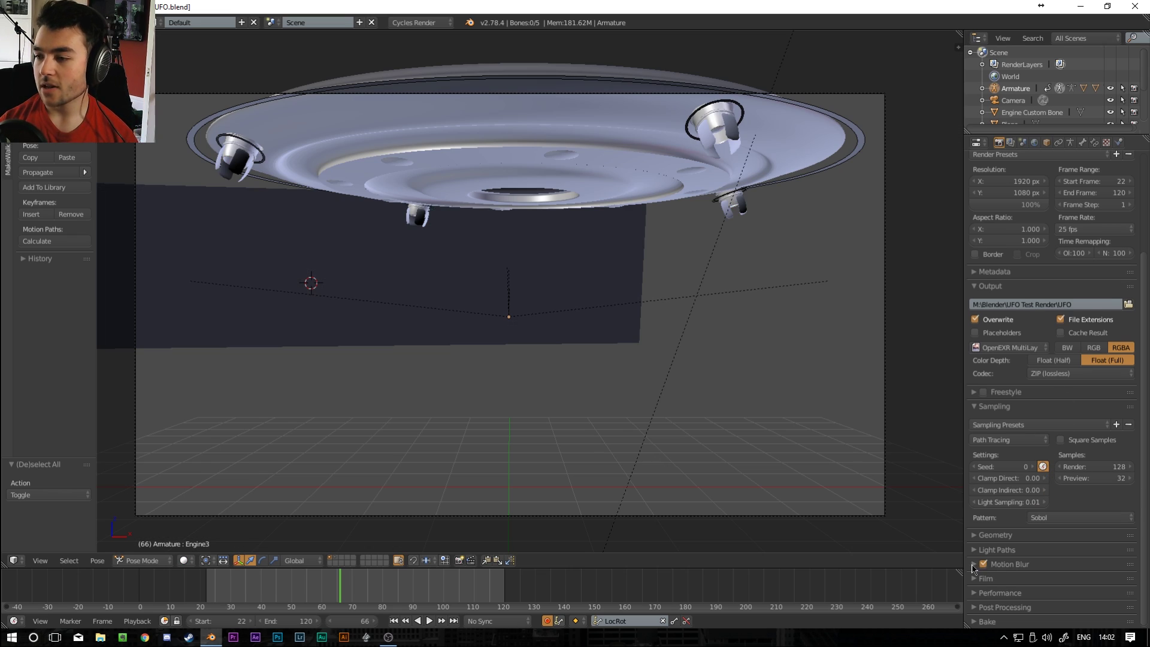
{"action": "left_click", "coordinate": [982, 564]}
{"action": "scroll", "coordinate": [991, 555], "scroll_direction": "down", "scroll_amount": 2}
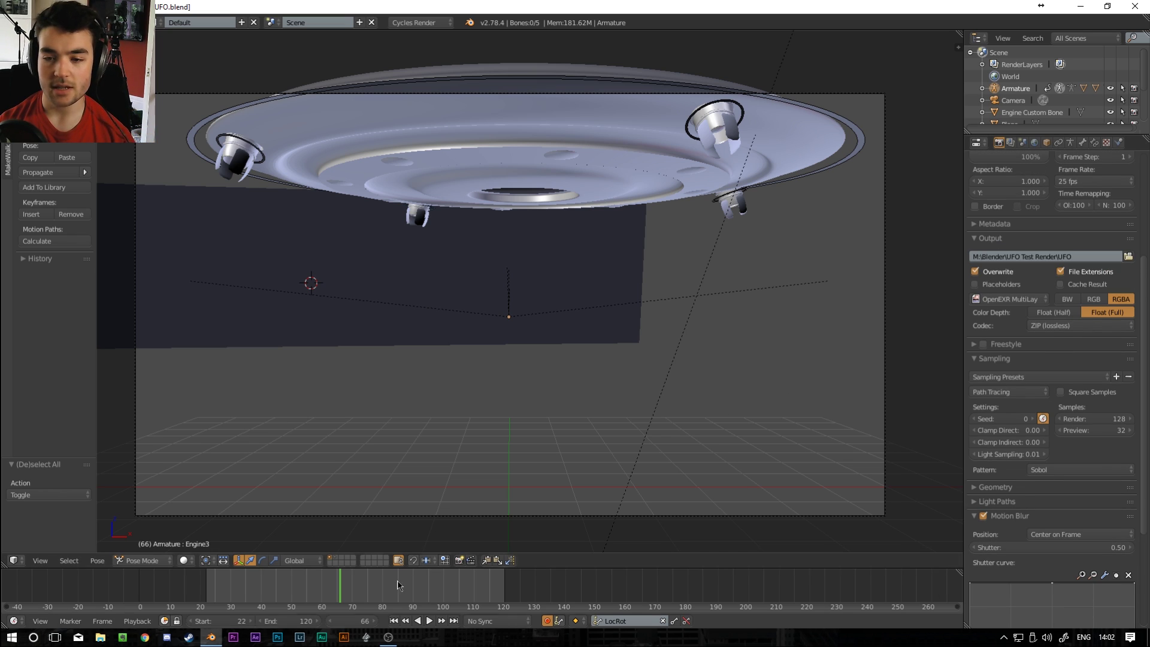
- Play and scrub the animation to about frame 89, then return to frame 22
{"action": "key", "text": "alt+a"}
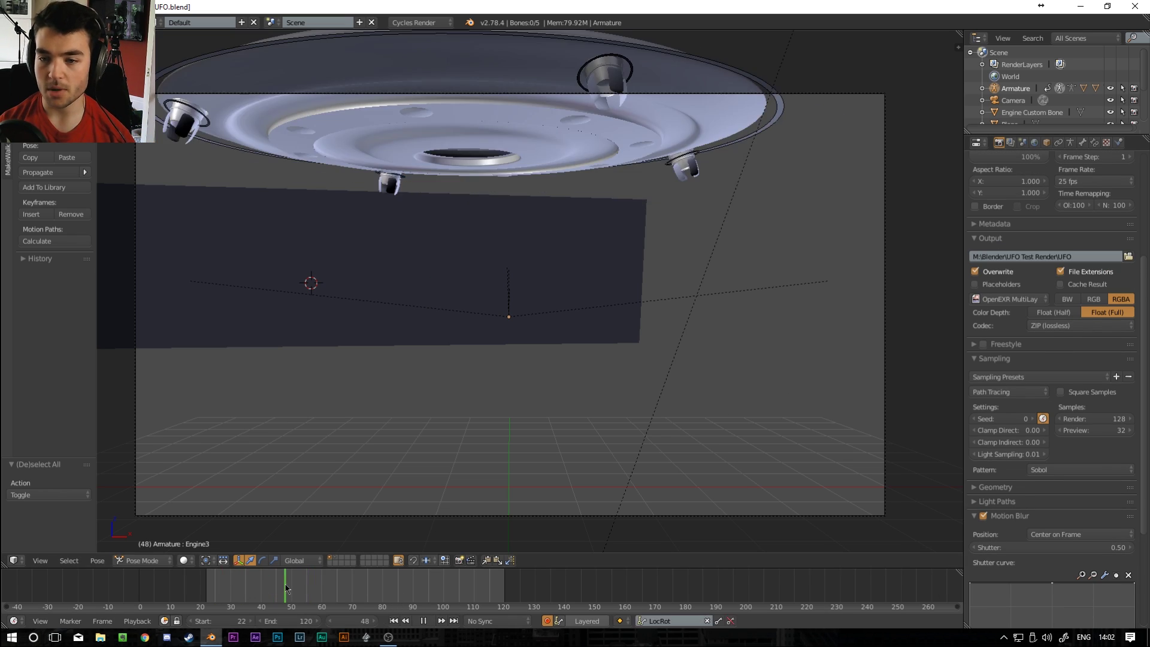
{"action": "left_click_drag", "start_coordinate": [234, 600], "coordinate": [413, 600]}
{"action": "key", "text": "Escape"}
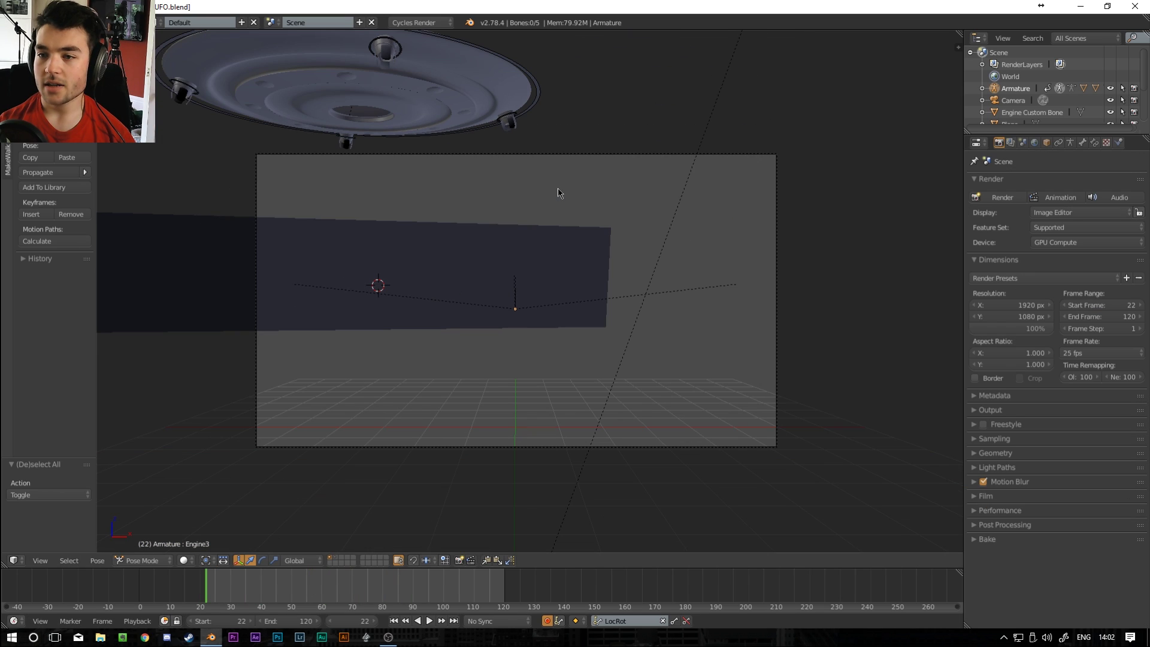
- Turn on Diffuse, Glossy, Transmission and Subsurface Direct, Indirect and Color passes in the render layer tab
{"action": "left_click", "coordinate": [1011, 142]}
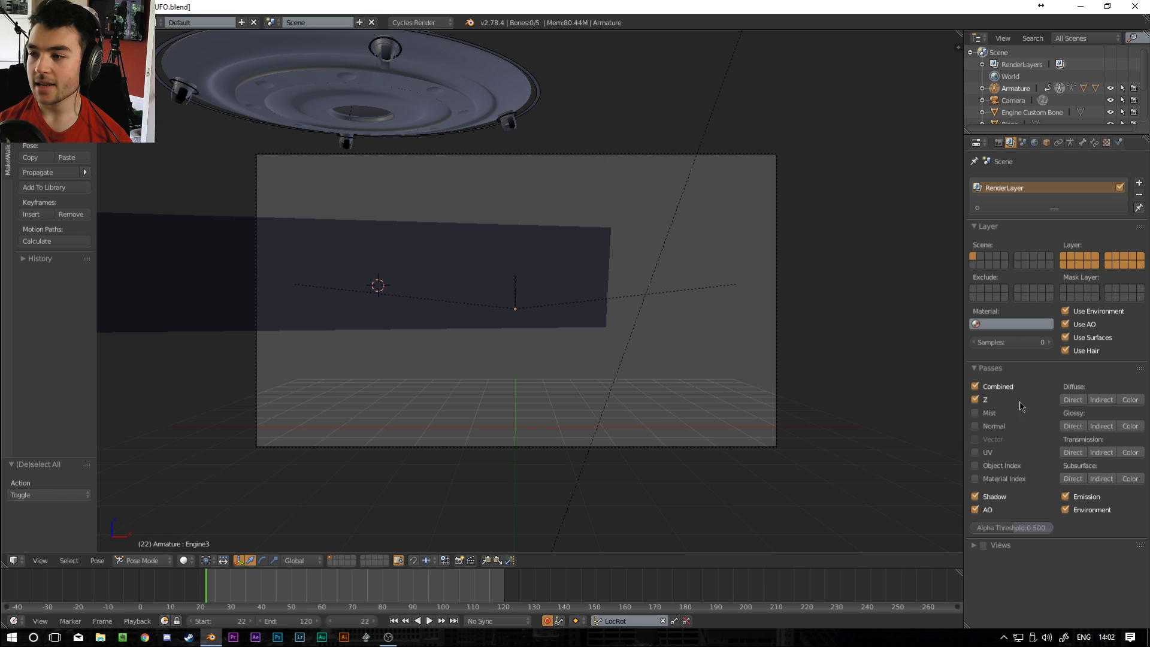
{"action": "left_click_drag", "start_coordinate": [1073, 399], "coordinate": [1073, 426]}
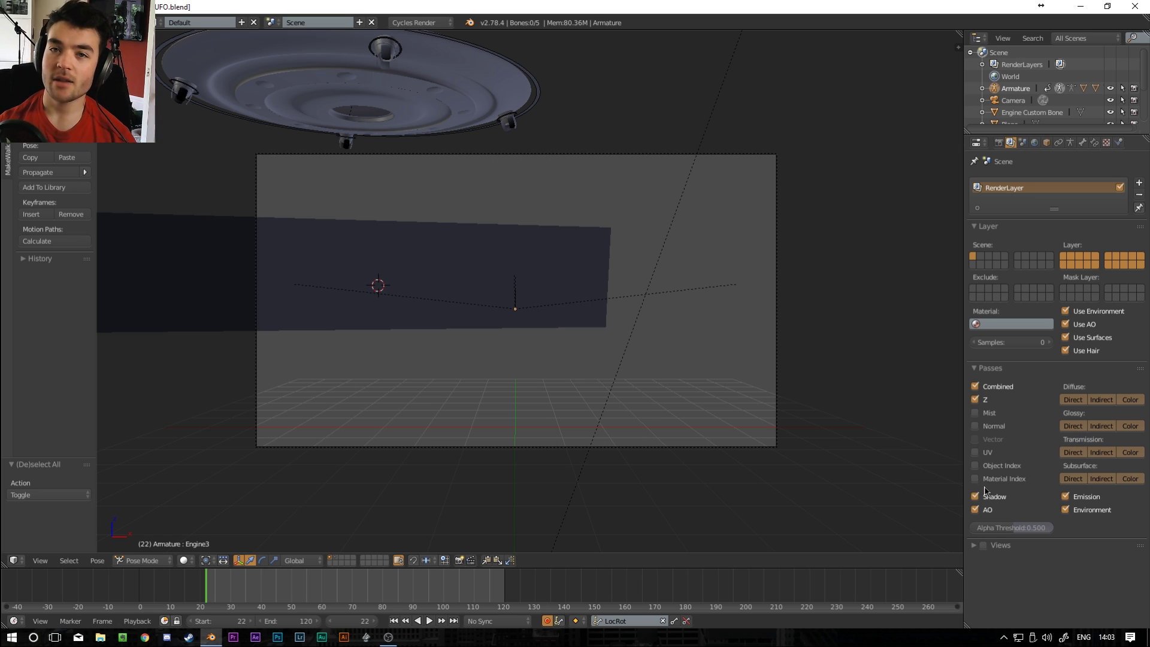
- Set the render output location to the UFO EXRs folder
{"action": "left_click", "coordinate": [999, 142]}
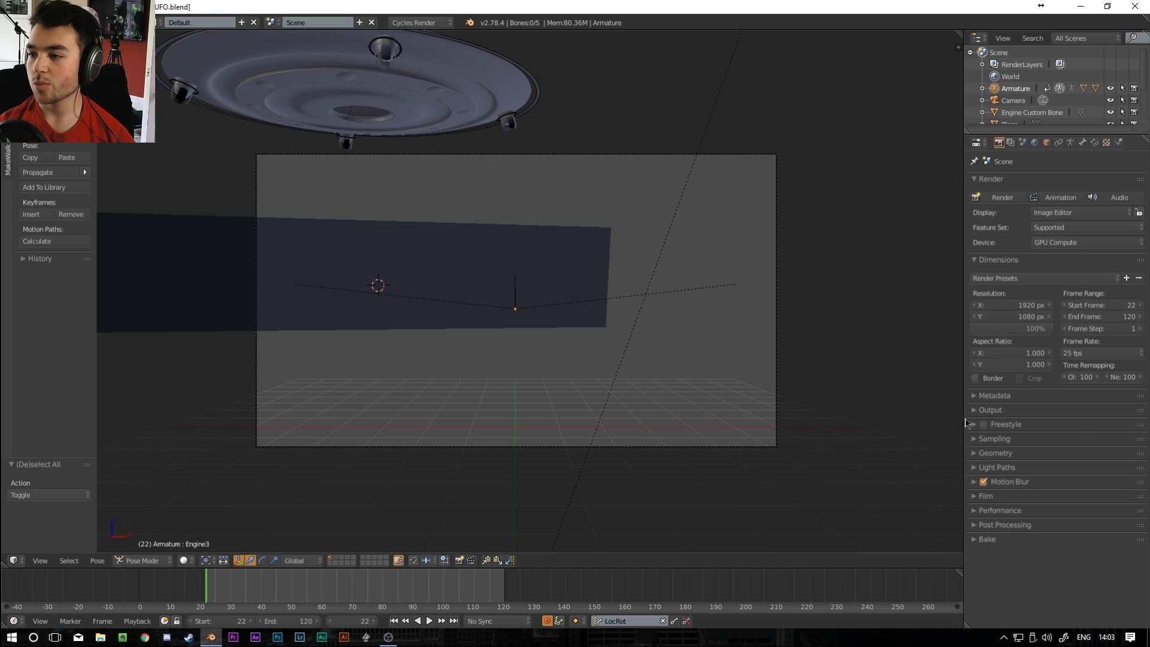
{"action": "left_click", "coordinate": [989, 410]}
{"action": "left_click", "coordinate": [1137, 426]}
{"action": "left_click", "coordinate": [1119, 54]}
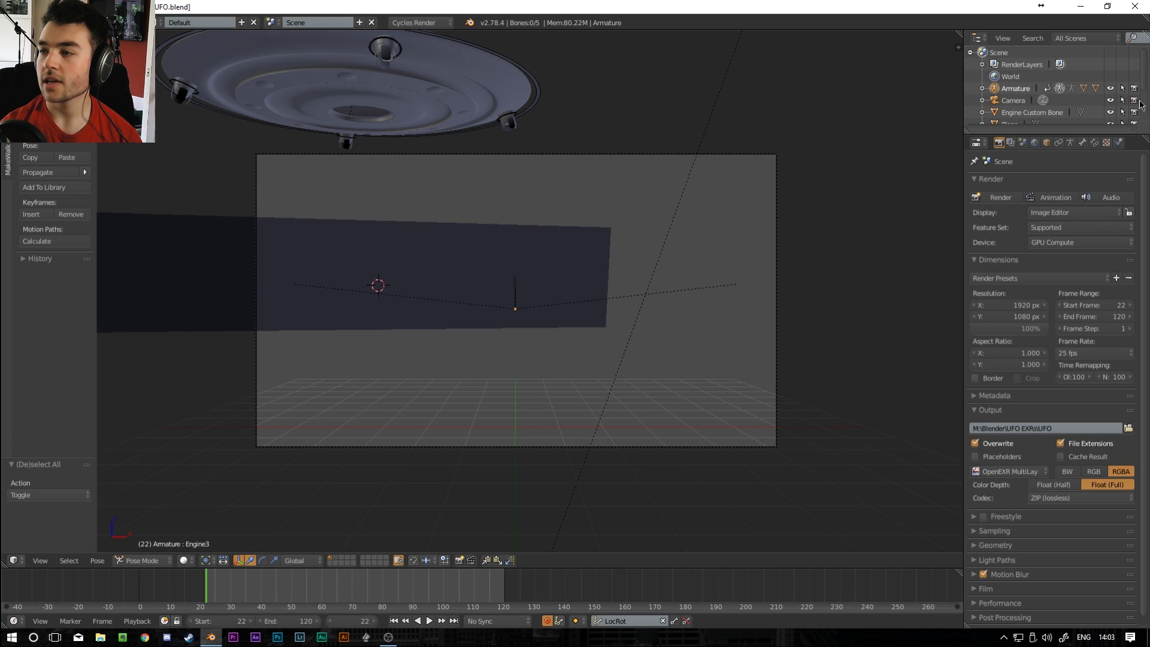
- Lower the Cycles render samples from 128 to 75
{"action": "left_click", "coordinate": [979, 535]}
{"action": "scroll", "coordinate": [979, 536], "scroll_direction": "down", "scroll_amount": 2}
{"action": "left_click", "coordinate": [1102, 543]}
{"action": "type", "text": "75"}
{"action": "key", "text": "Return"}
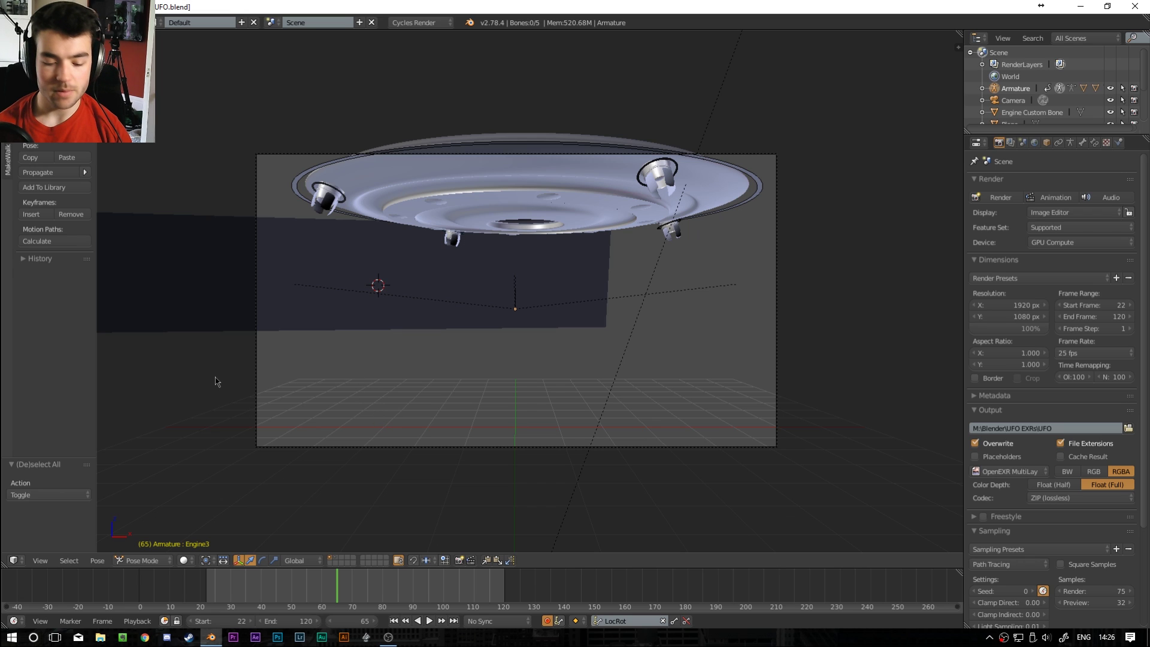
- Preview the rendered UFO at frame 80, then quit Blender with Ctrl+Q
{"action": "key", "text": "Up"}
{"action": "key", "text": "shift+z"}
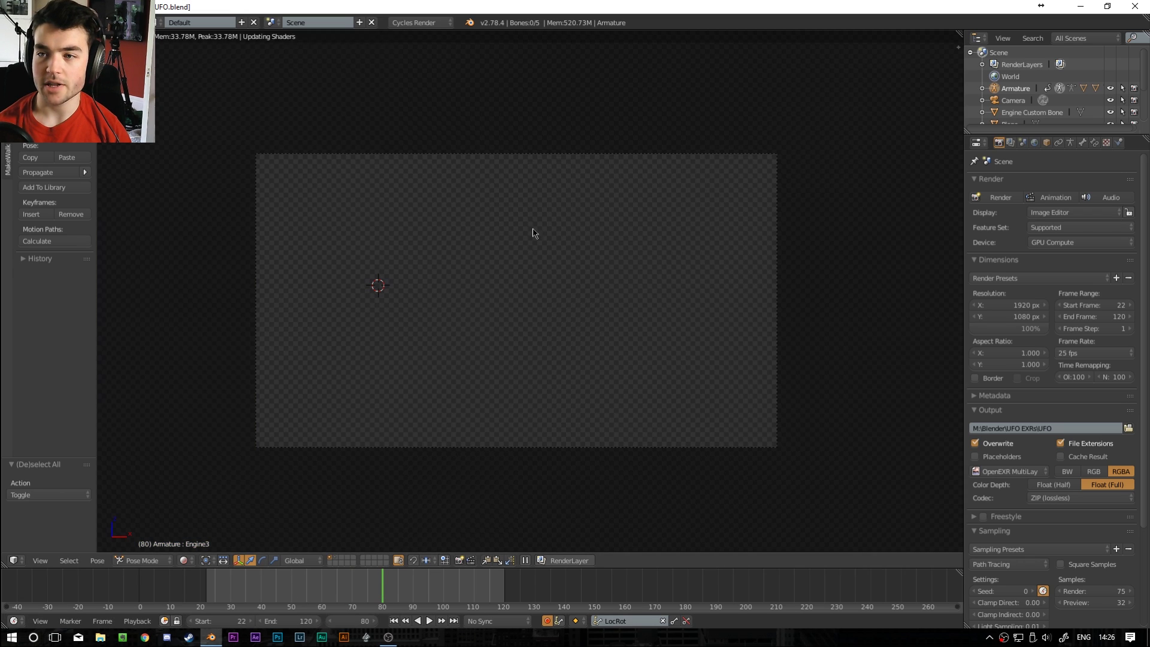
{"action": "left_click", "coordinate": [426, 561]}
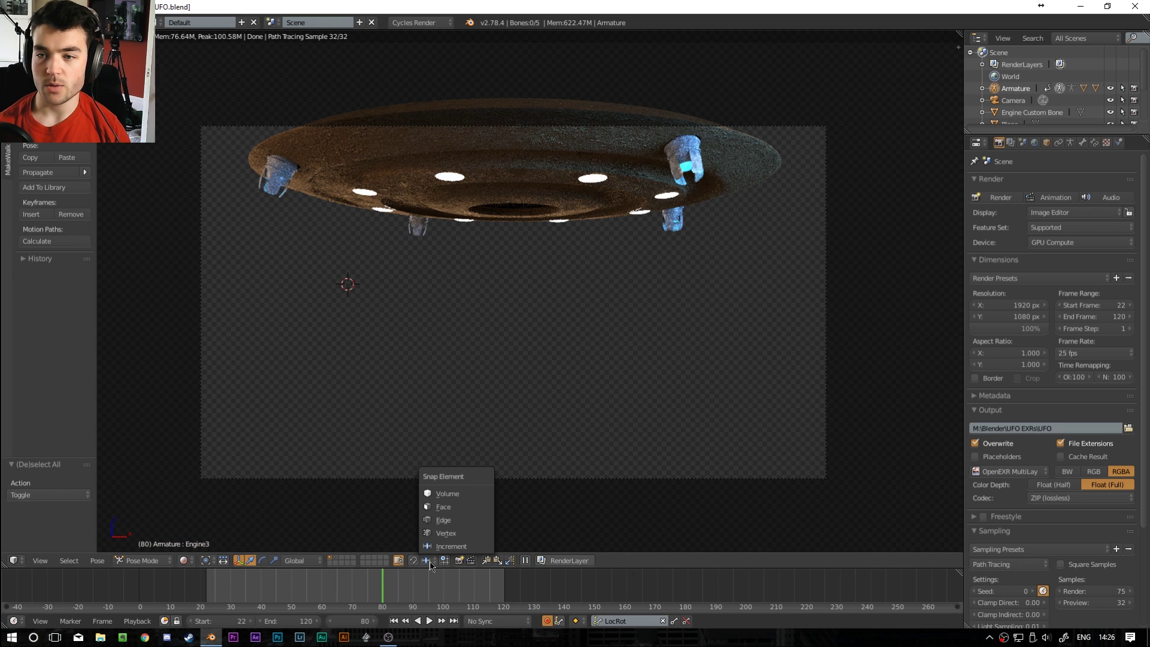
{"action": "key", "text": "ctrl+q"}
- Confirm quitting Blender and bring After Effects to the front
{"action": "left_click", "coordinate": [340, 376]}
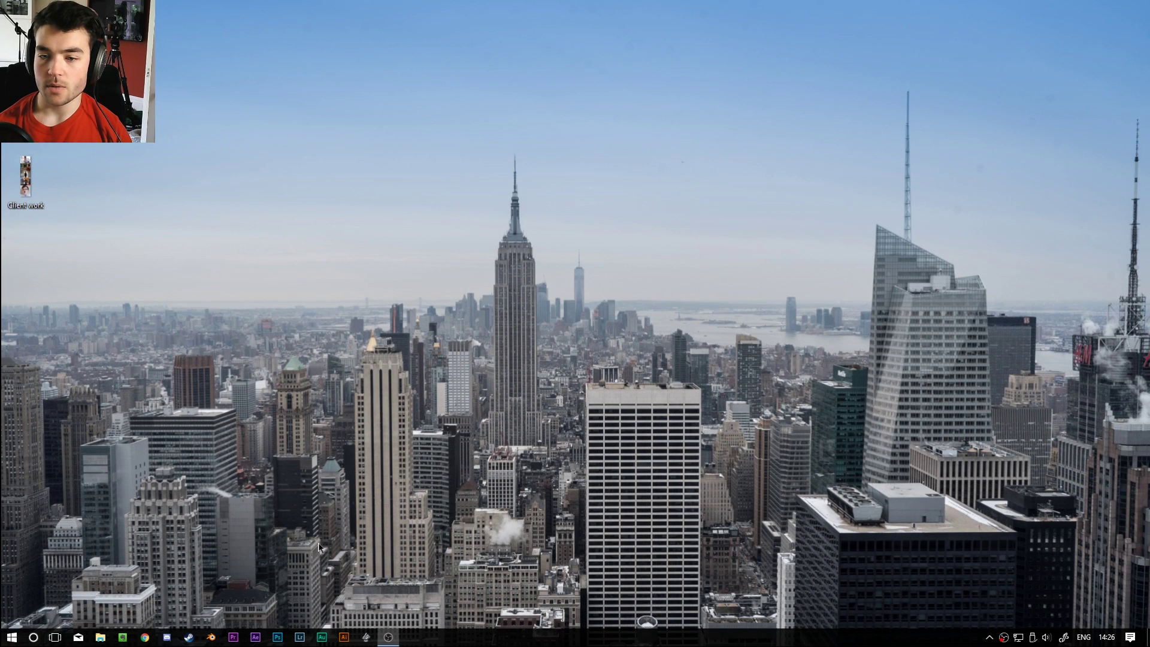
{"action": "left_click", "coordinate": [258, 639]}
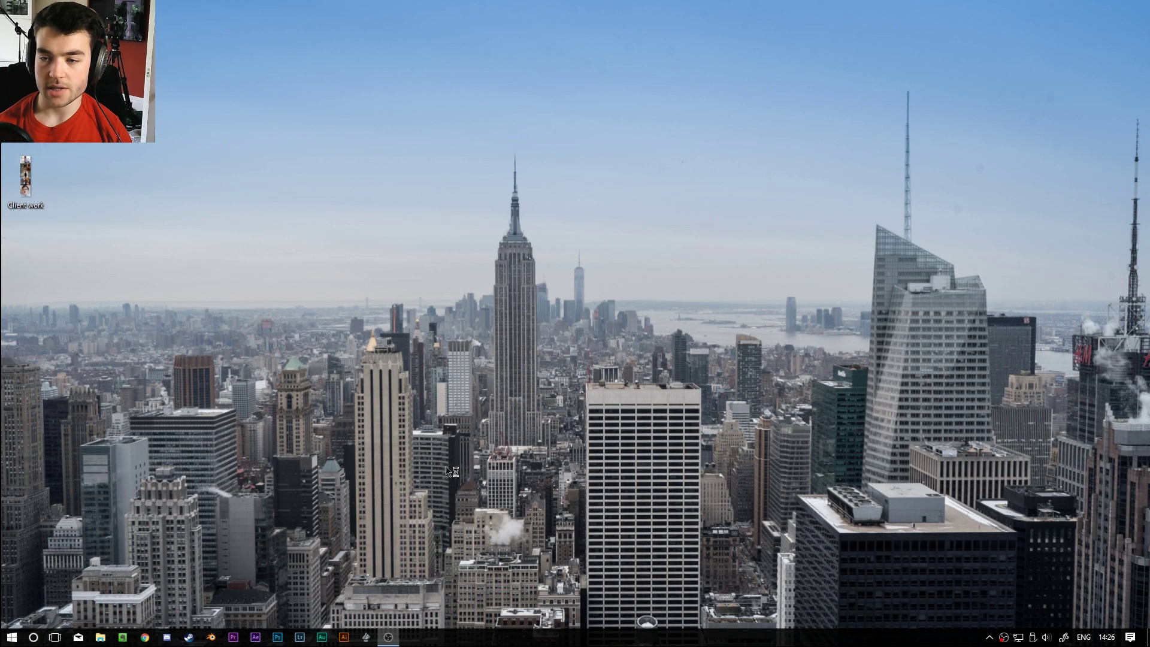
{"action": "scroll", "coordinate": [78, 153], "scroll_direction": "up", "scroll_amount": 3}
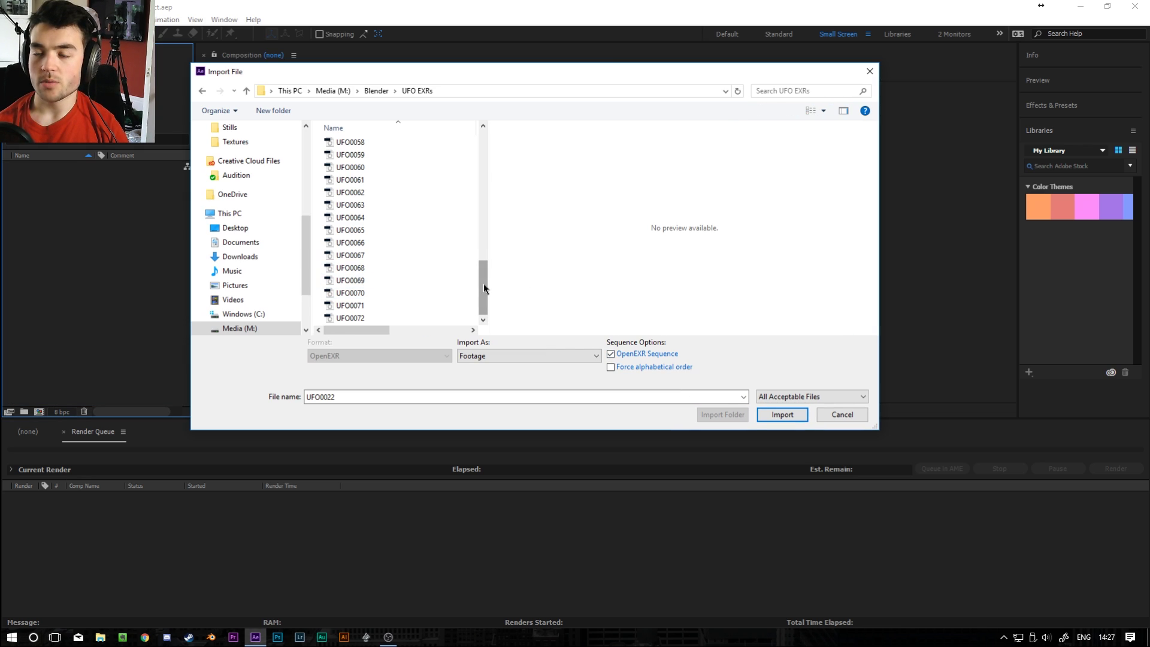
{"action": "left_click_drag", "start_coordinate": [483, 283], "coordinate": [419, 174]}
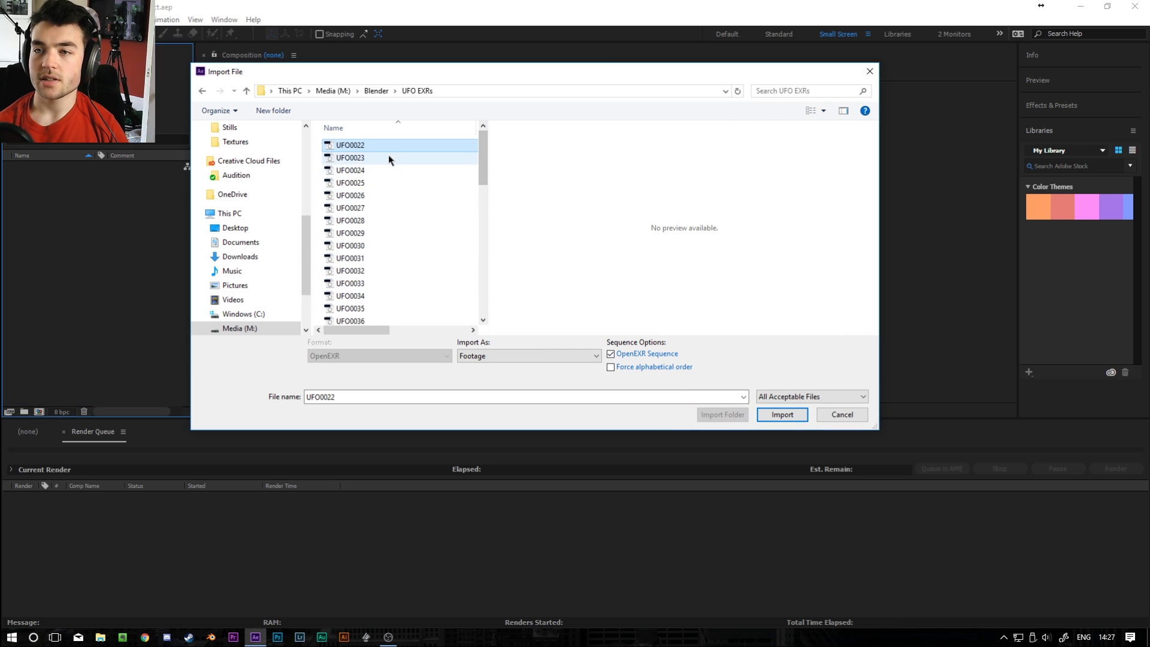
{"action": "scroll", "coordinate": [397, 247], "scroll_direction": "down", "scroll_amount": 12}
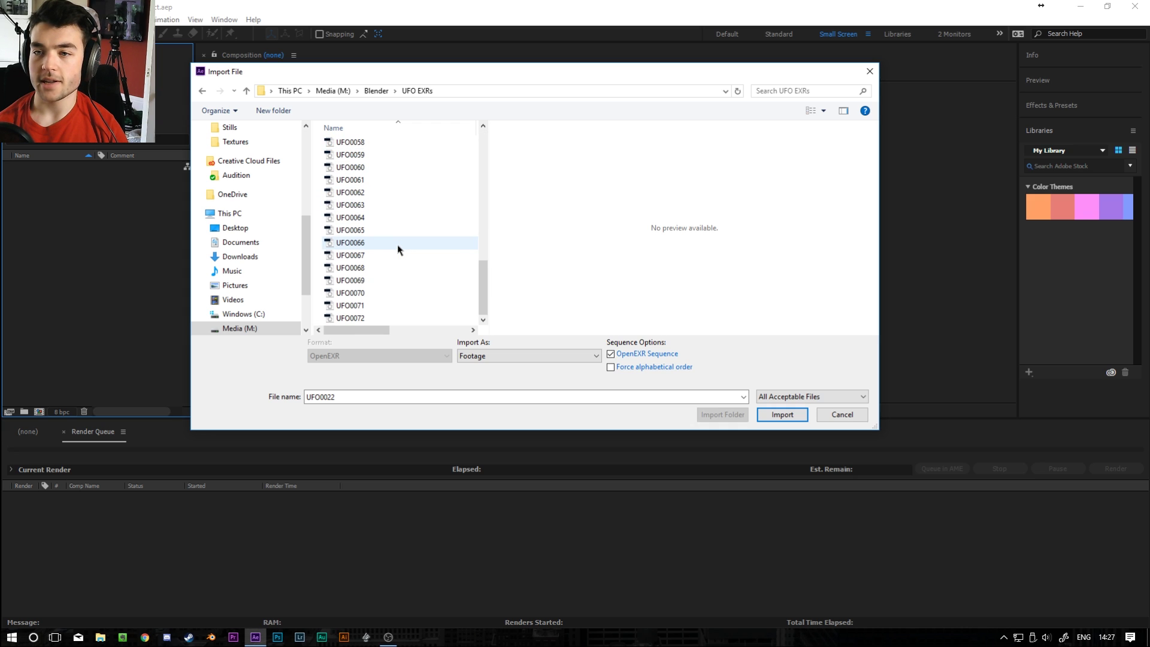
{"action": "scroll", "coordinate": [397, 244], "scroll_direction": "up", "scroll_amount": 12}
- Import the UFO[0022-0072].exr sequence, make a UFO composition from it, and scrub its frames
{"action": "left_click", "coordinate": [782, 415]}
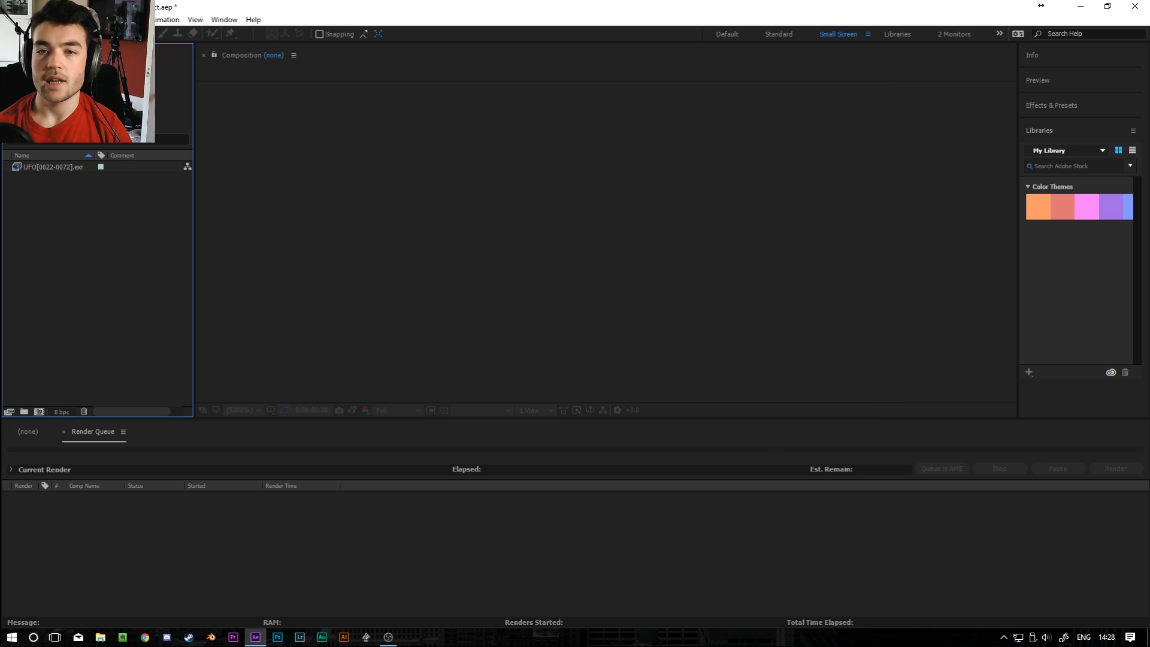
{"action": "left_click_drag", "start_coordinate": [18, 170], "coordinate": [38, 410]}
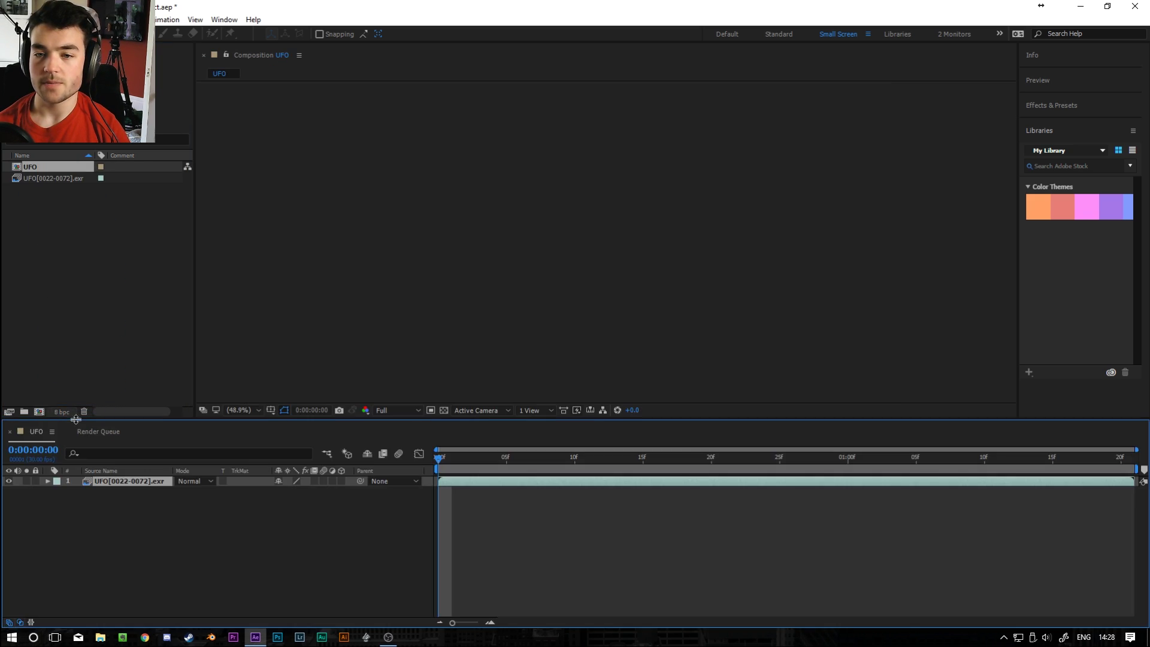
{"action": "left_click_drag", "start_coordinate": [1024, 491], "coordinate": [1147, 498]}
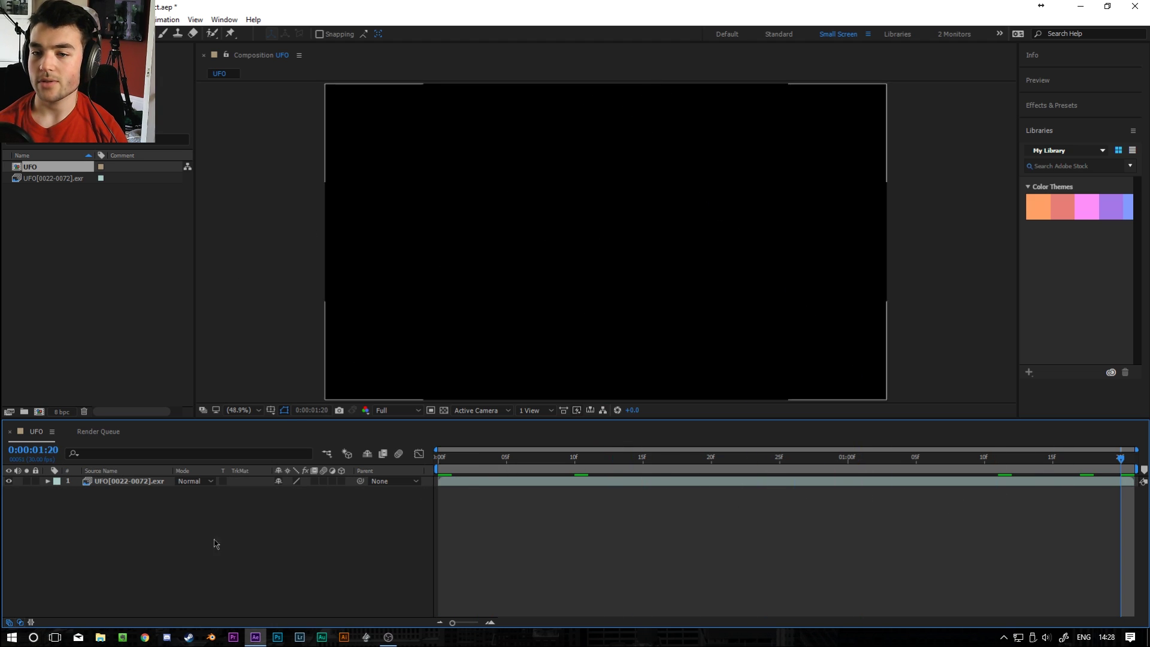
- Apply EXtractoR to the UFO layer with Layers set to Composite.Combined, then go to 0:00:01:06
{"action": "left_click", "coordinate": [211, 480]}
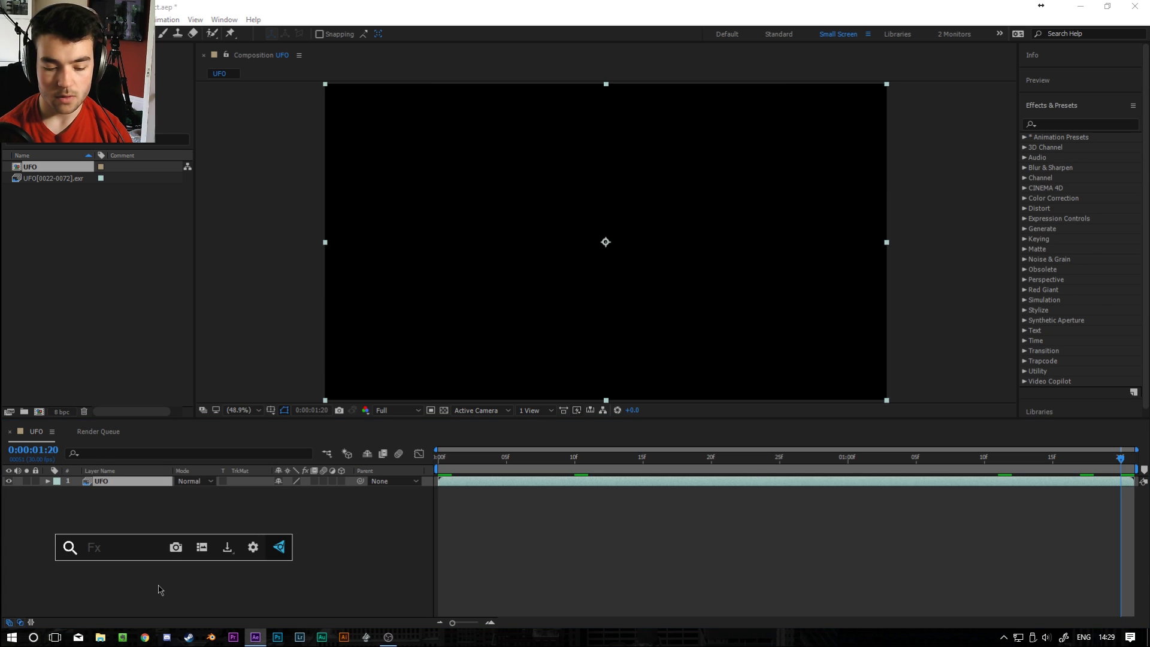
{"action": "type", "text": "extra"}
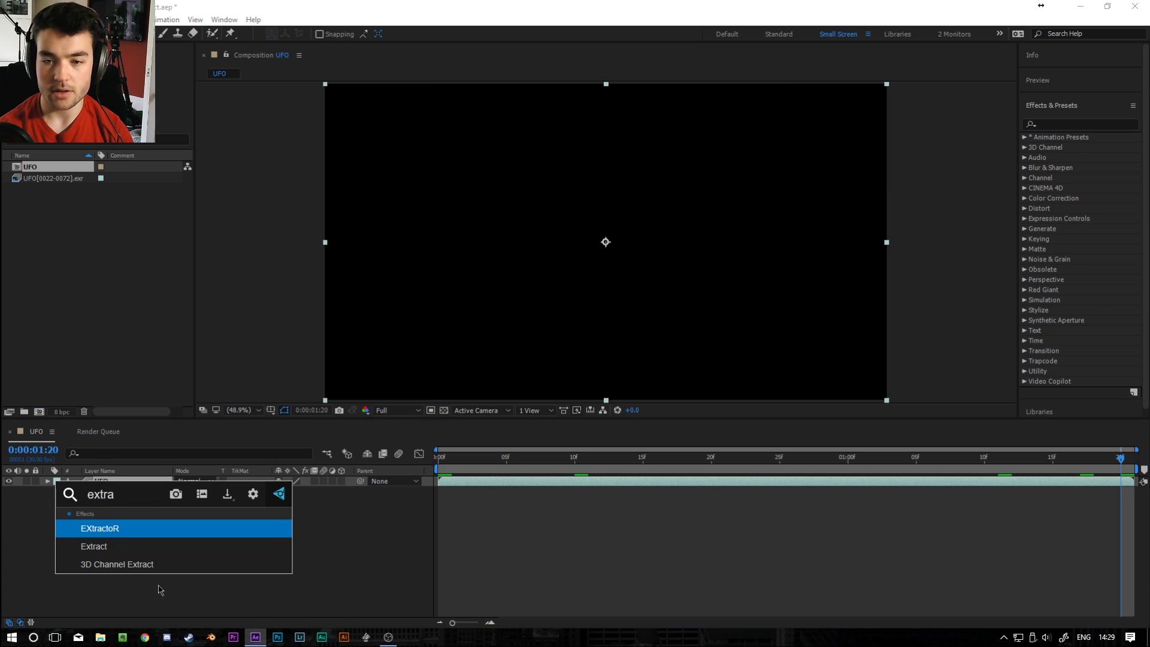
{"action": "key", "text": "Return"}
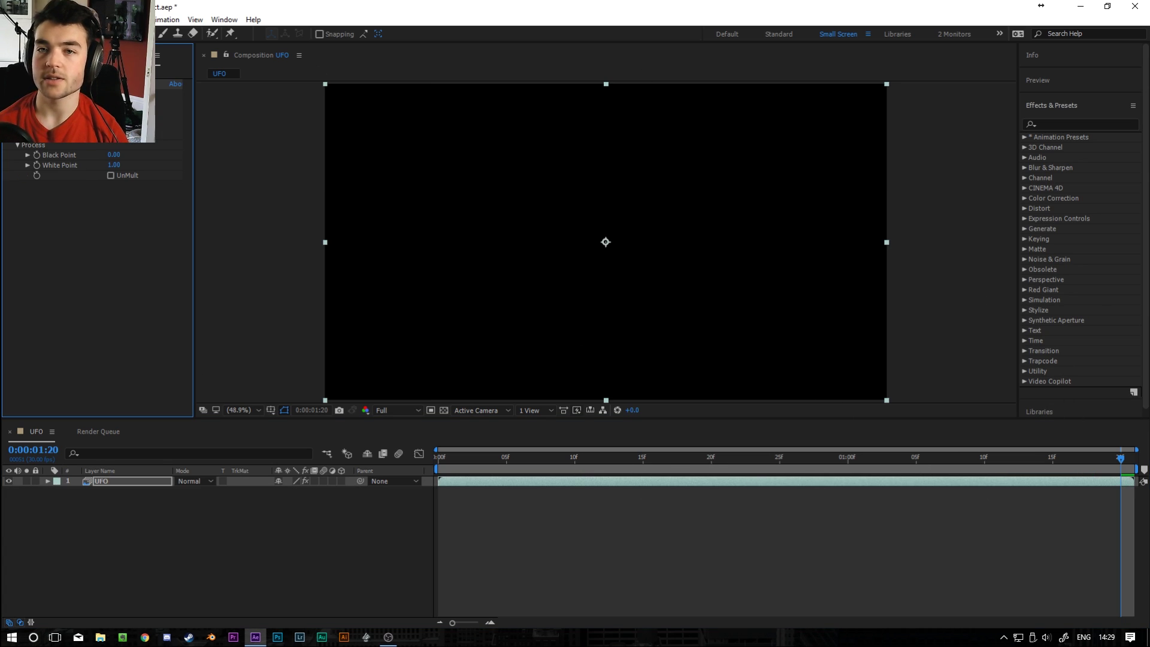
{"action": "left_click", "coordinate": [90, 114]}
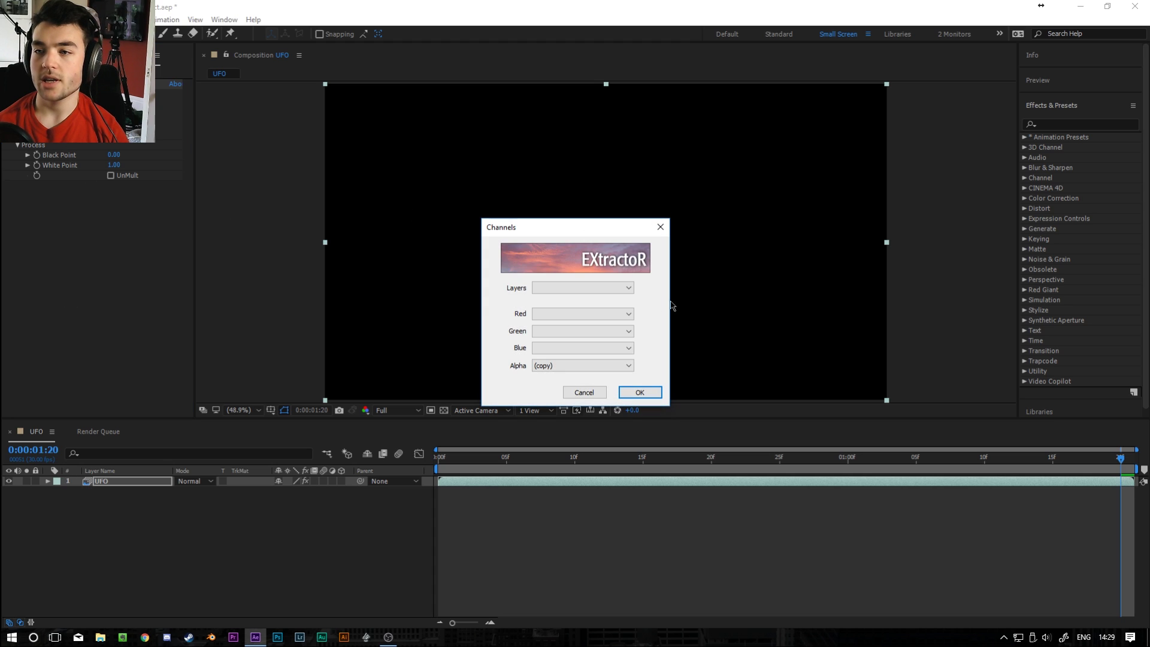
{"action": "left_click", "coordinate": [610, 288]}
{"action": "left_click", "coordinate": [603, 301]}
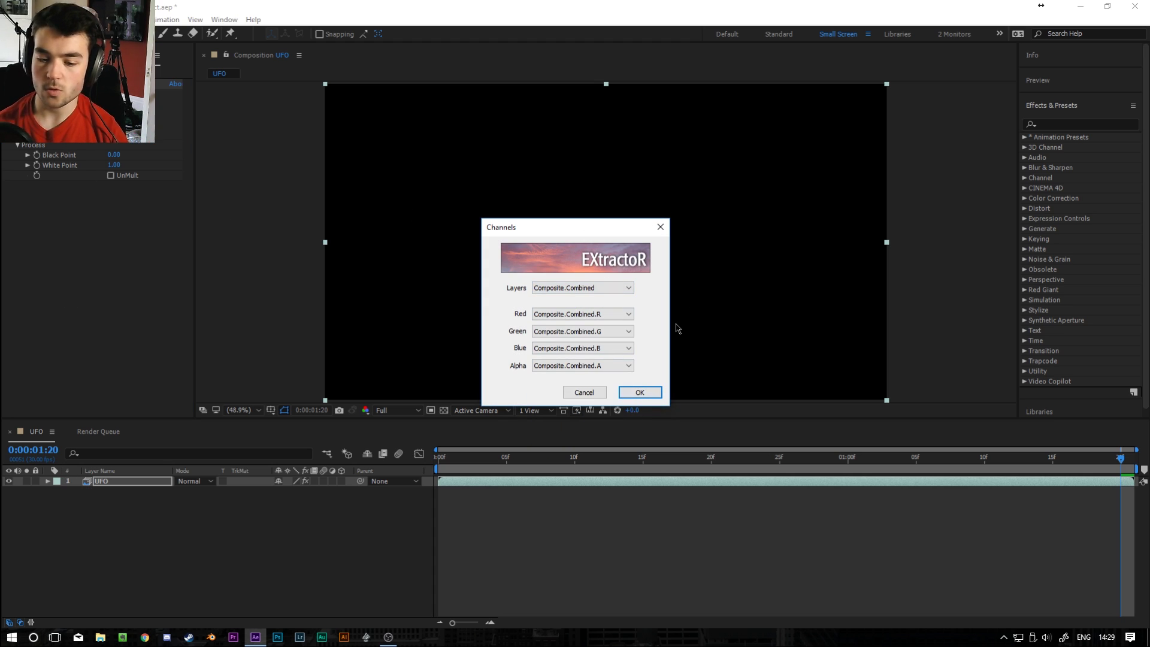
{"action": "left_click", "coordinate": [612, 287]}
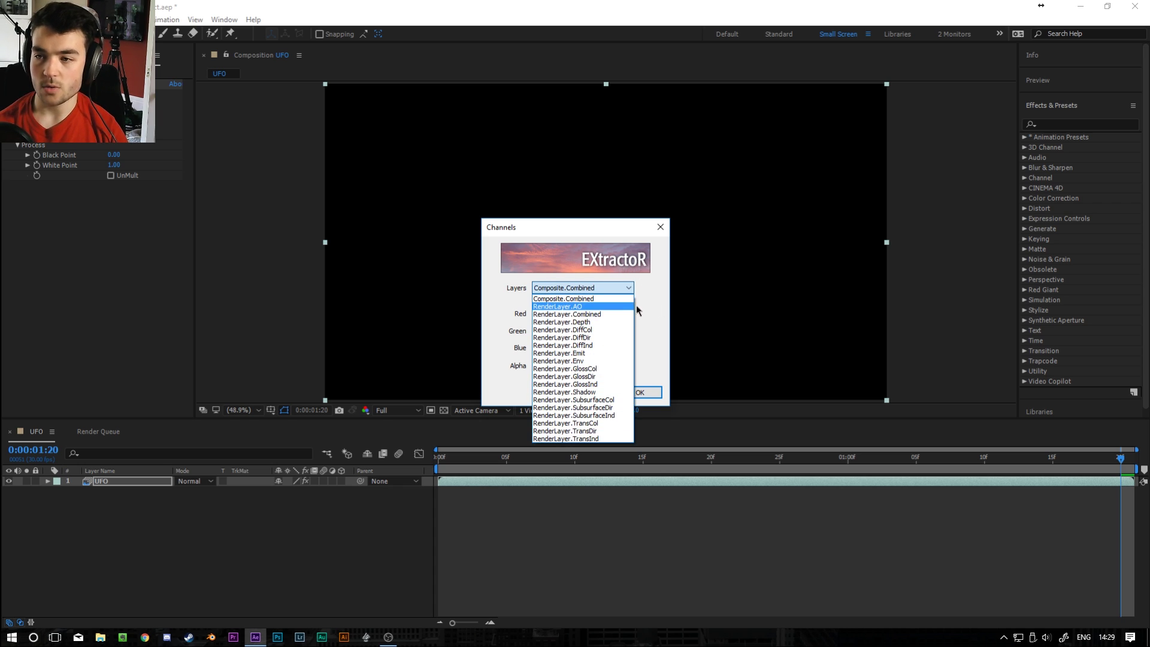
{"action": "left_click", "coordinate": [664, 324]}
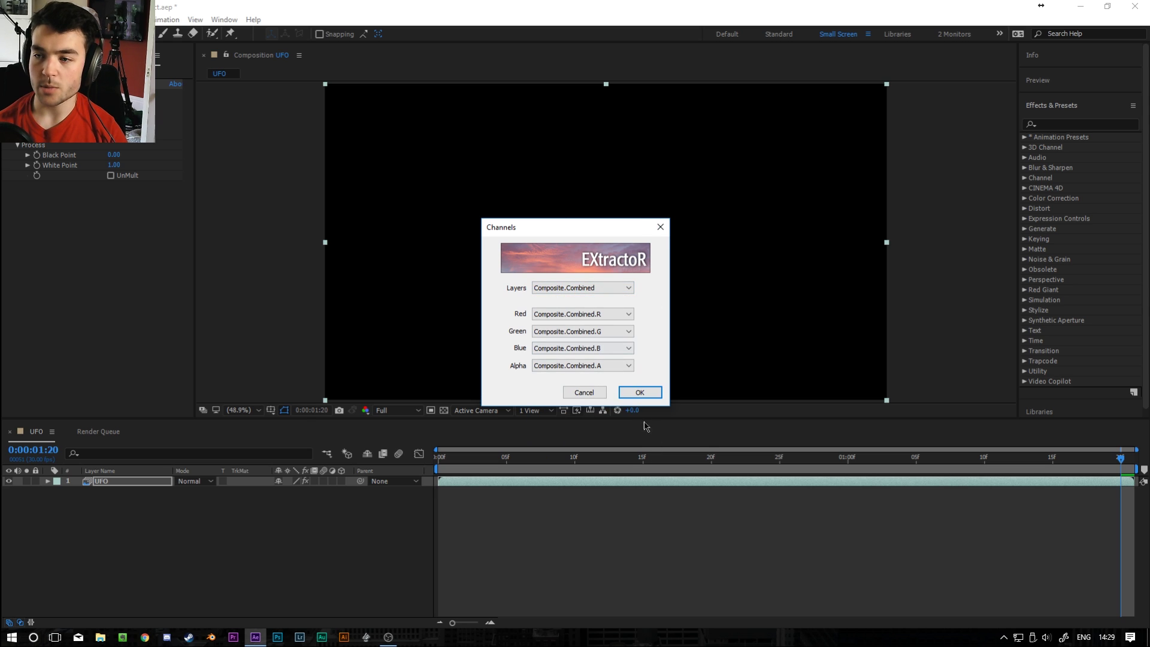
{"action": "left_click", "coordinate": [643, 392]}
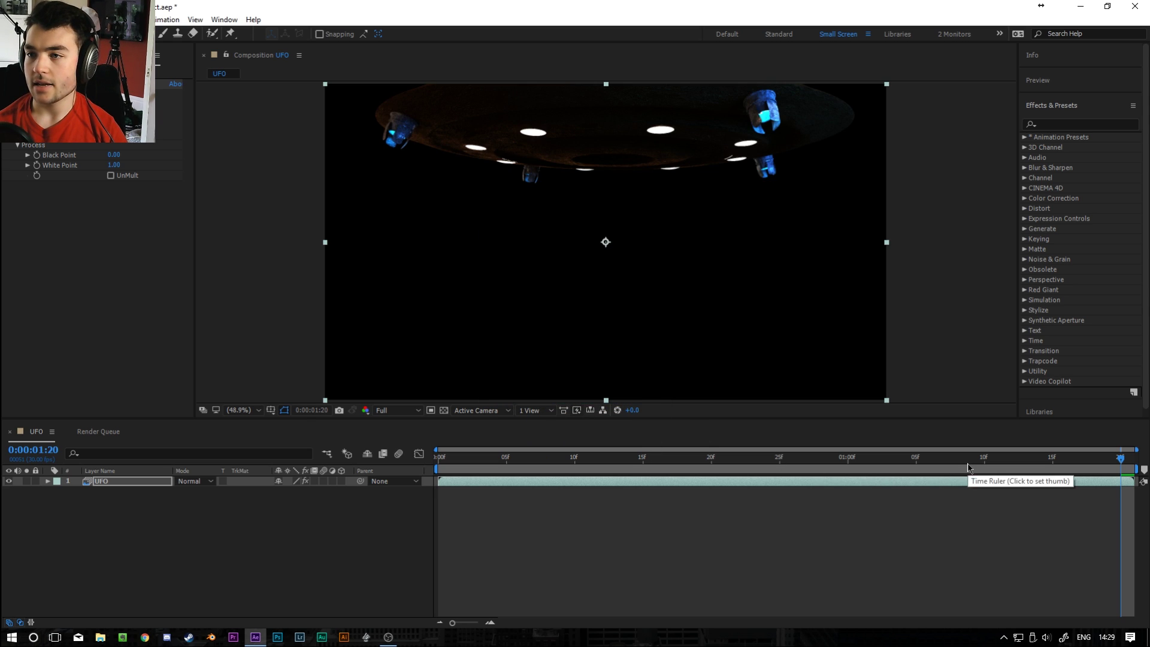
{"action": "left_click", "coordinate": [930, 459]}
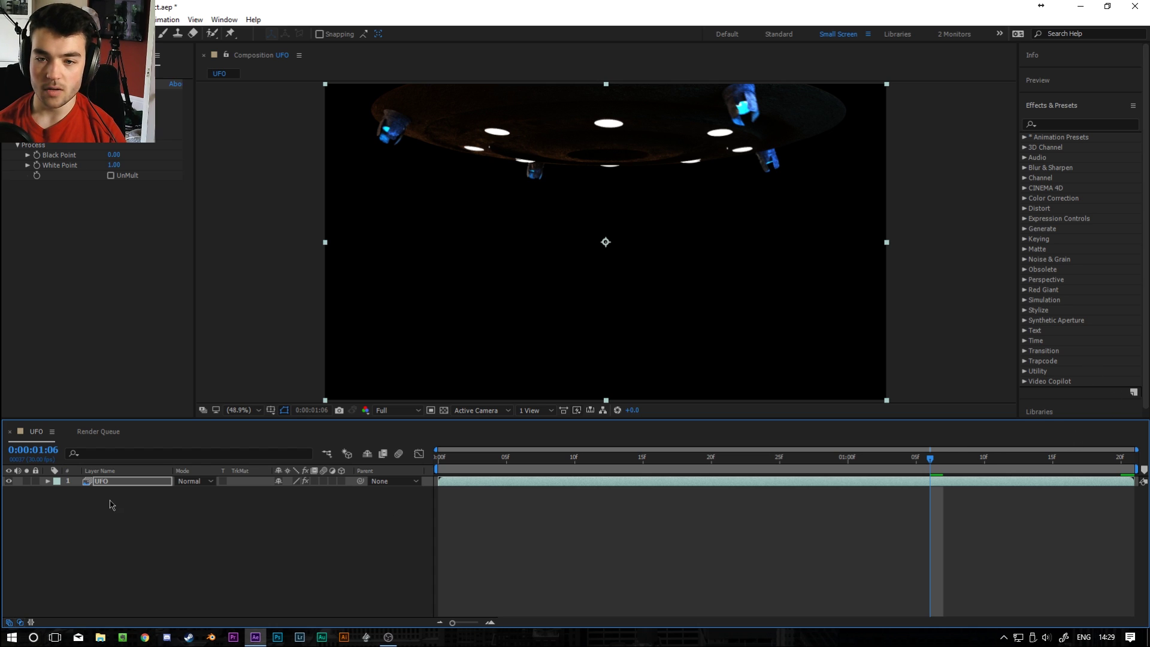
- Add Color Profile Converter to the UFO layer with Linearize Input Profile enabled
{"action": "left_click", "coordinate": [127, 481]}
{"action": "key", "text": "ctrl+space"}
{"action": "type", "text": "profi"}
{"action": "key", "text": "Return"}
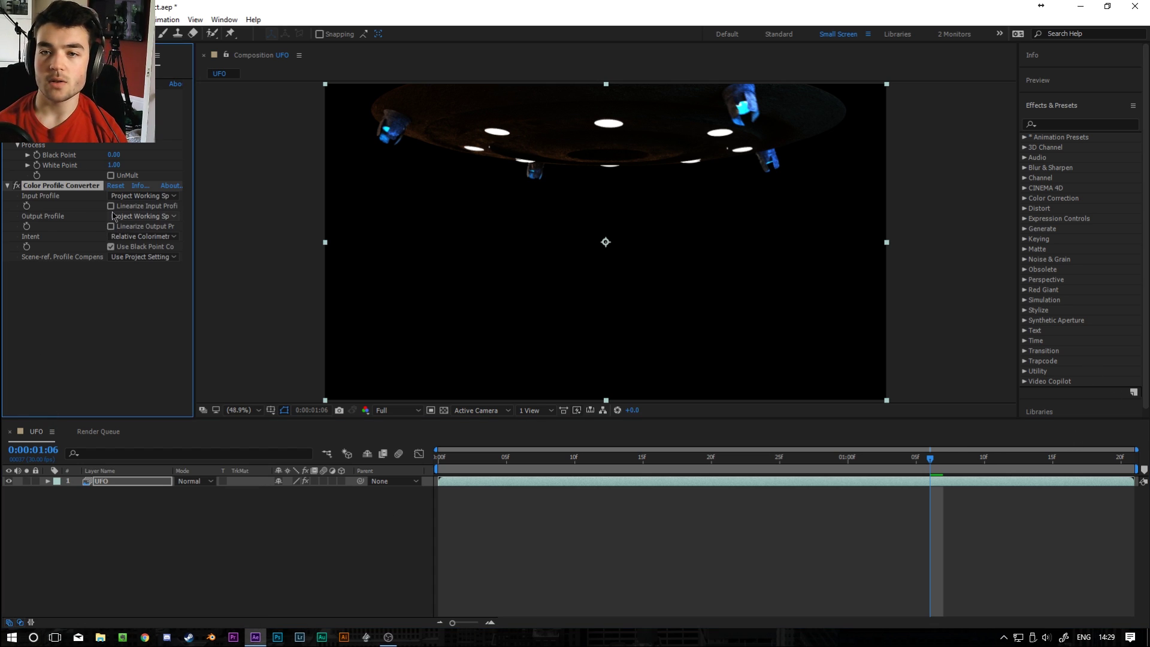
{"action": "left_click", "coordinate": [111, 205]}
{"action": "left_click", "coordinate": [495, 188]}
{"action": "scroll", "coordinate": [575, 150], "scroll_direction": "up", "scroll_amount": 3}
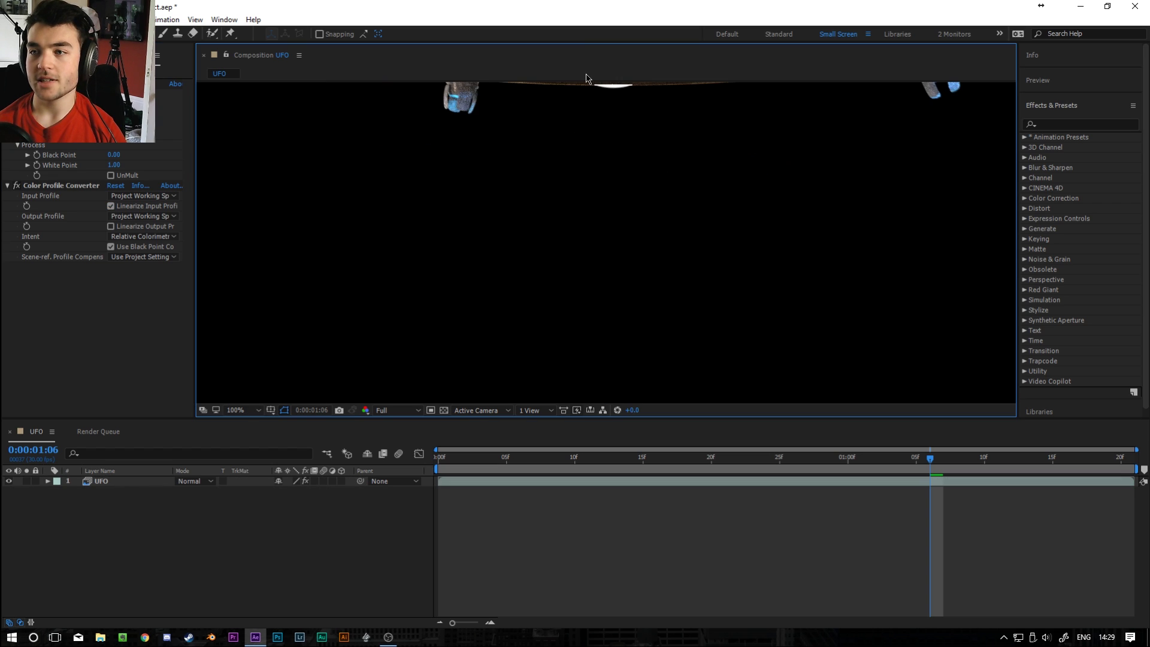
{"action": "scroll", "coordinate": [606, 211], "scroll_direction": "down", "scroll_amount": 3}
{"action": "scroll", "coordinate": [606, 211], "scroll_direction": "up", "scroll_amount": 2}
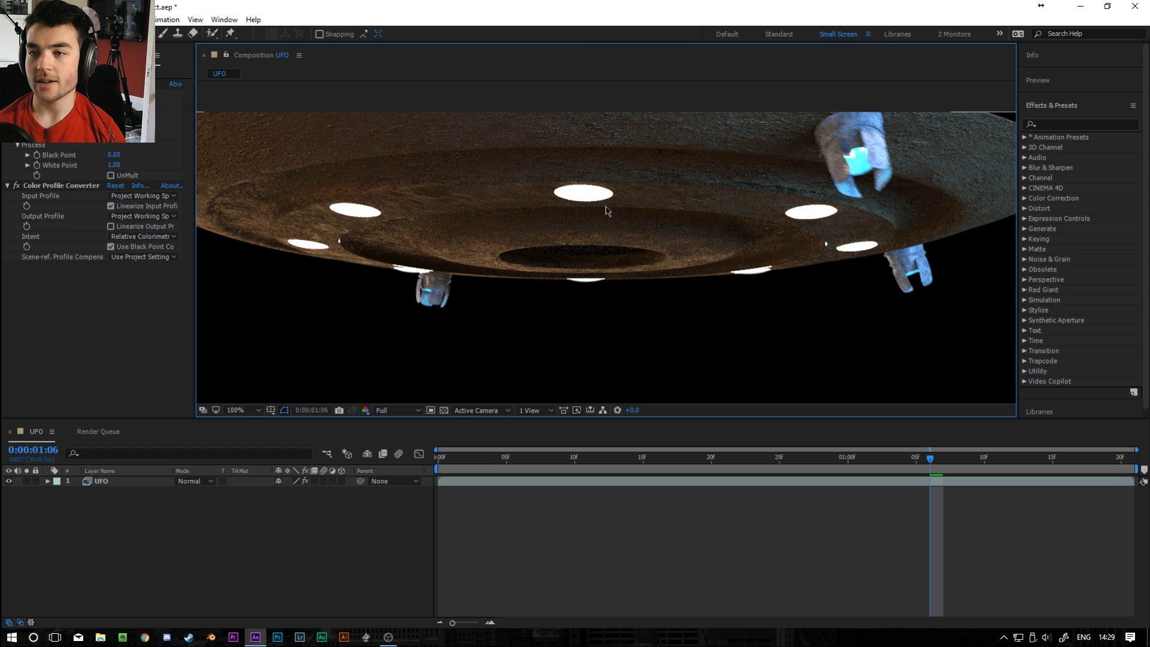
- Compare the render with input linearization off and on, leaving it on, then fit the viewer
{"action": "left_click", "coordinate": [117, 208]}
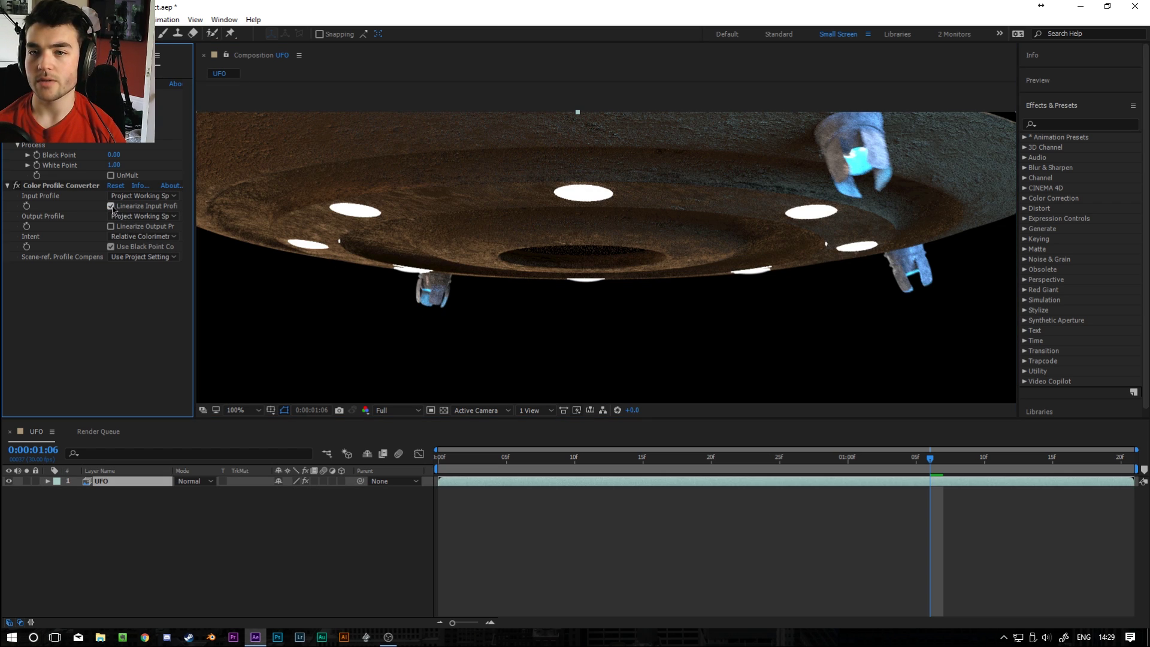
{"action": "left_click", "coordinate": [110, 206]}
{"action": "left_click", "coordinate": [111, 207]}
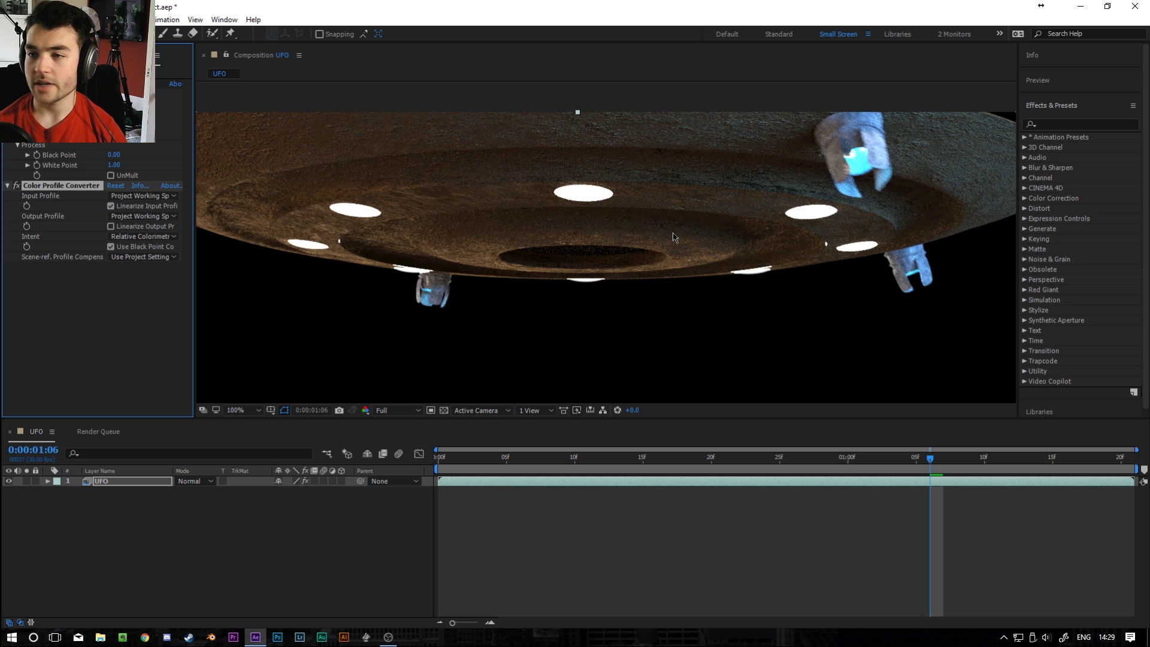
{"action": "scroll", "coordinate": [673, 238], "scroll_direction": "down", "scroll_amount": 4}
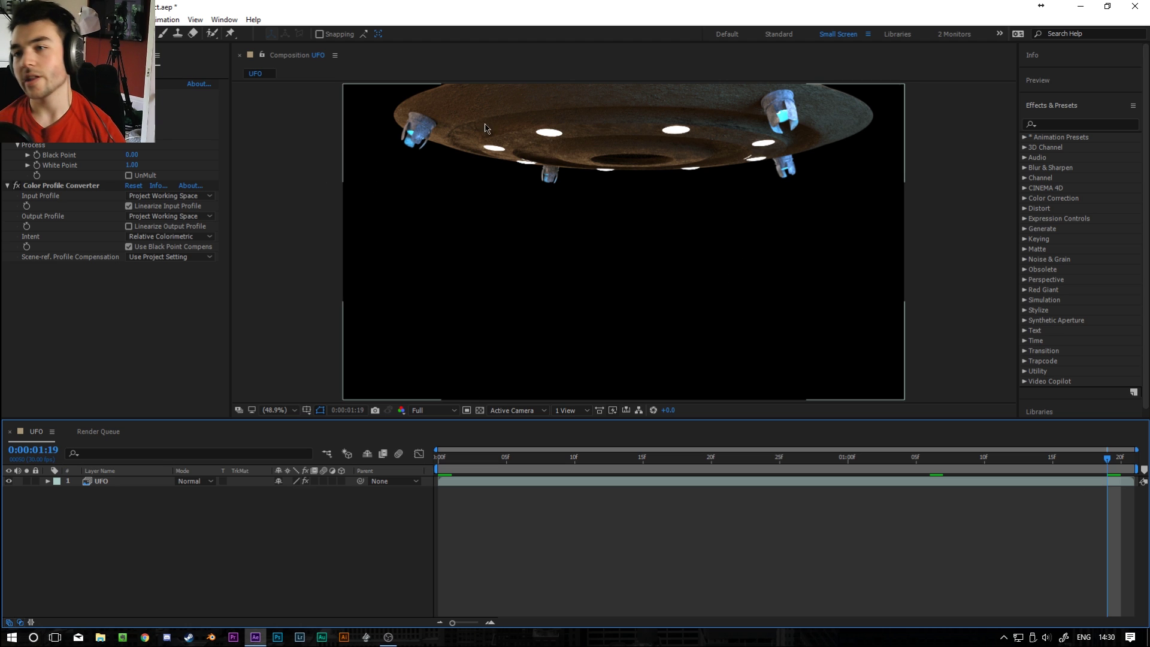
{"action": "scroll", "coordinate": [529, 116], "scroll_direction": "up", "scroll_amount": 4}
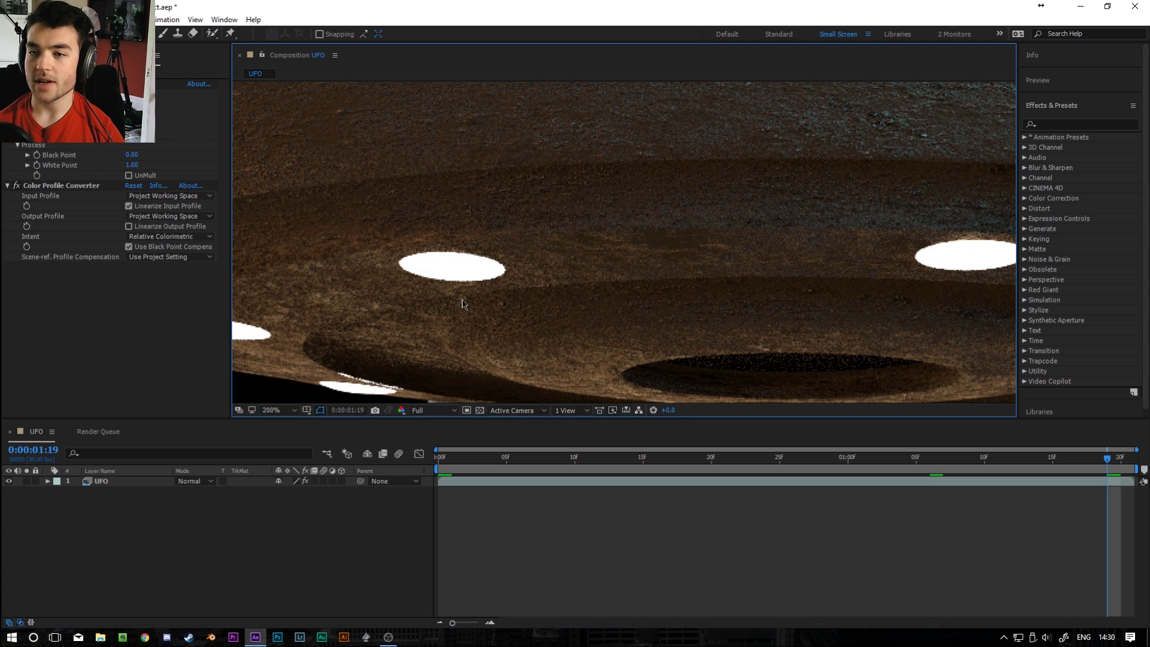
{"action": "key", "text": "shift+/"}
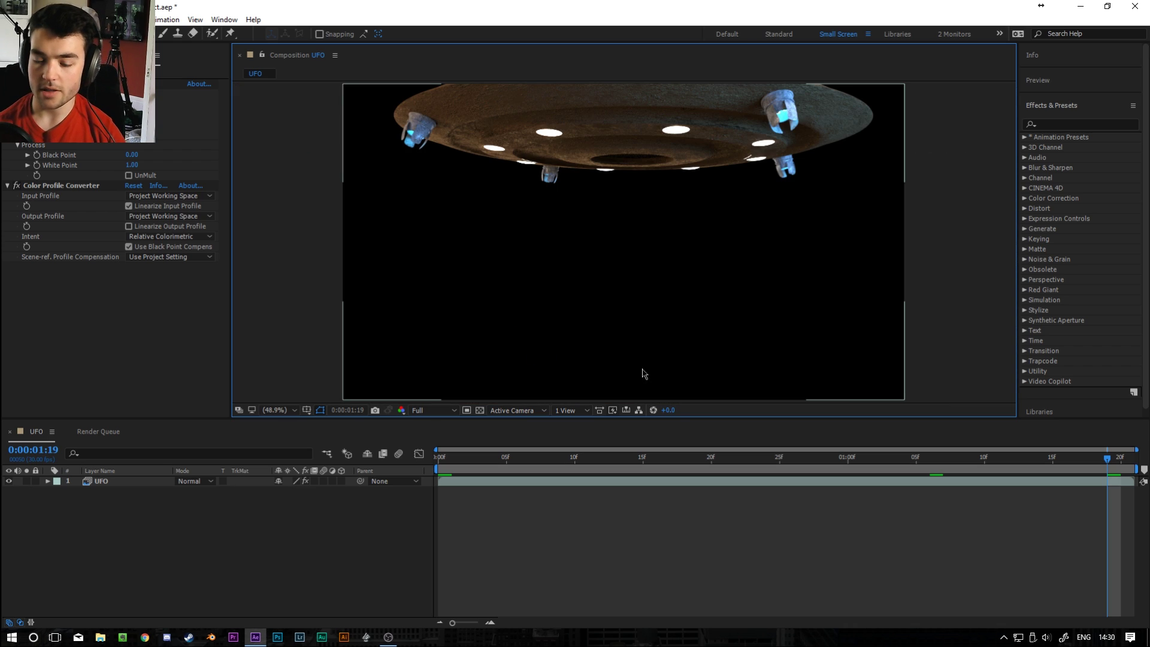
- Duplicate the UFO layer and rename the copy 'Under lights'
{"action": "left_click", "coordinate": [301, 568]}
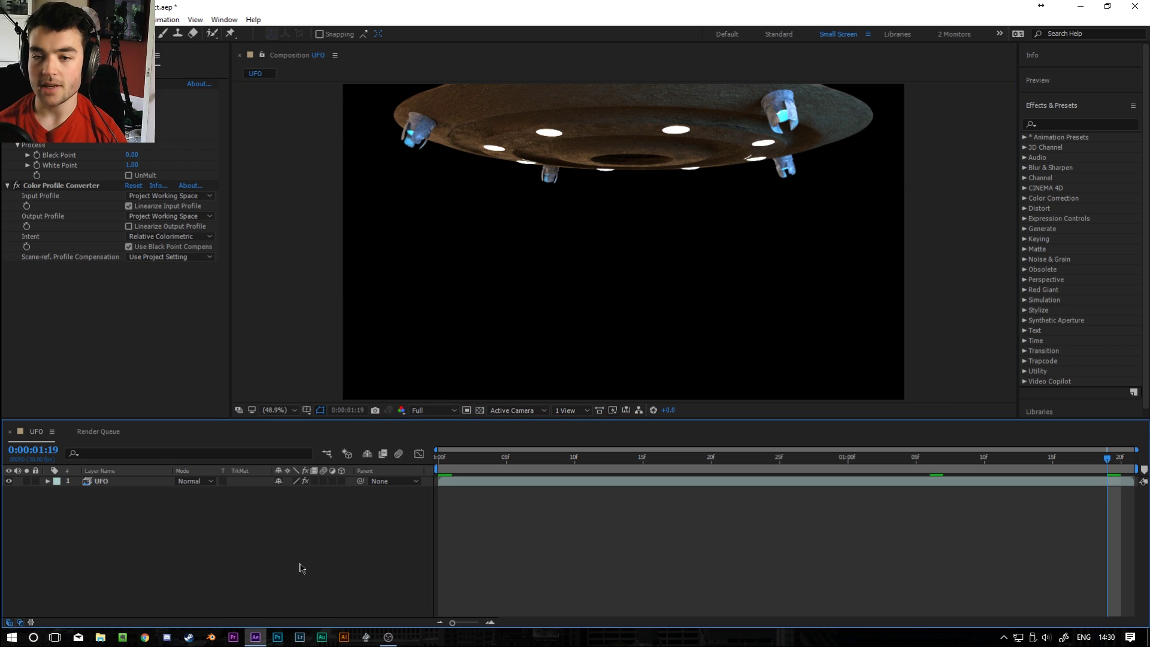
{"action": "left_click", "coordinate": [102, 483]}
{"action": "key", "text": "ctrl+d"}
{"action": "key", "text": "Return"}
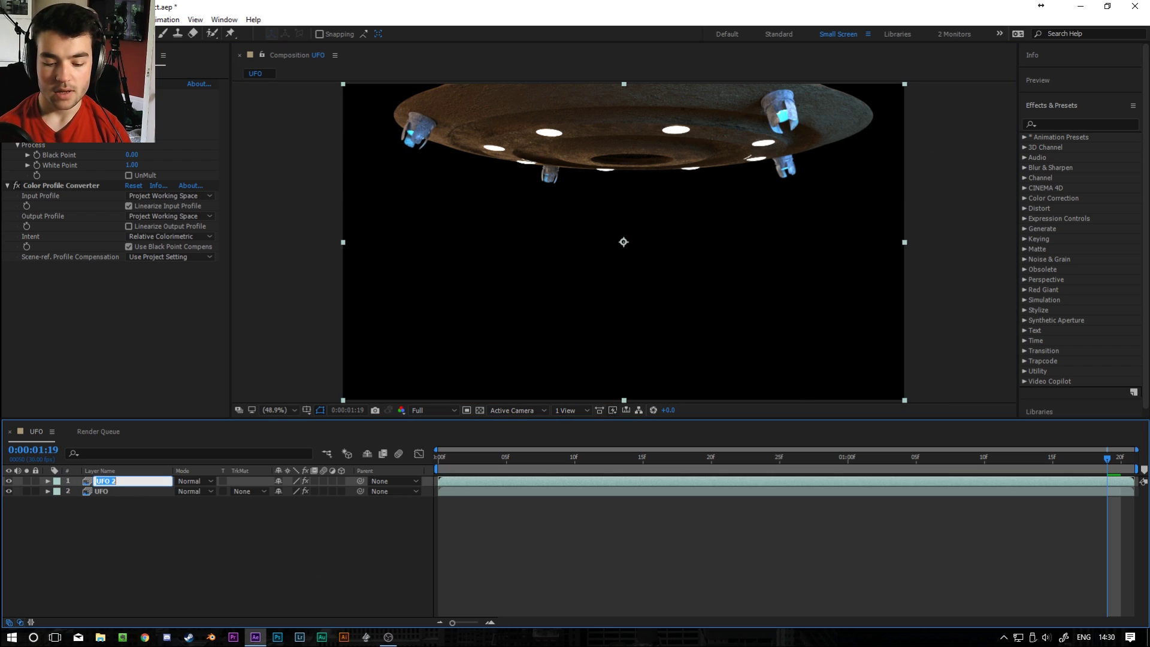
{"action": "type", "text": "L"}
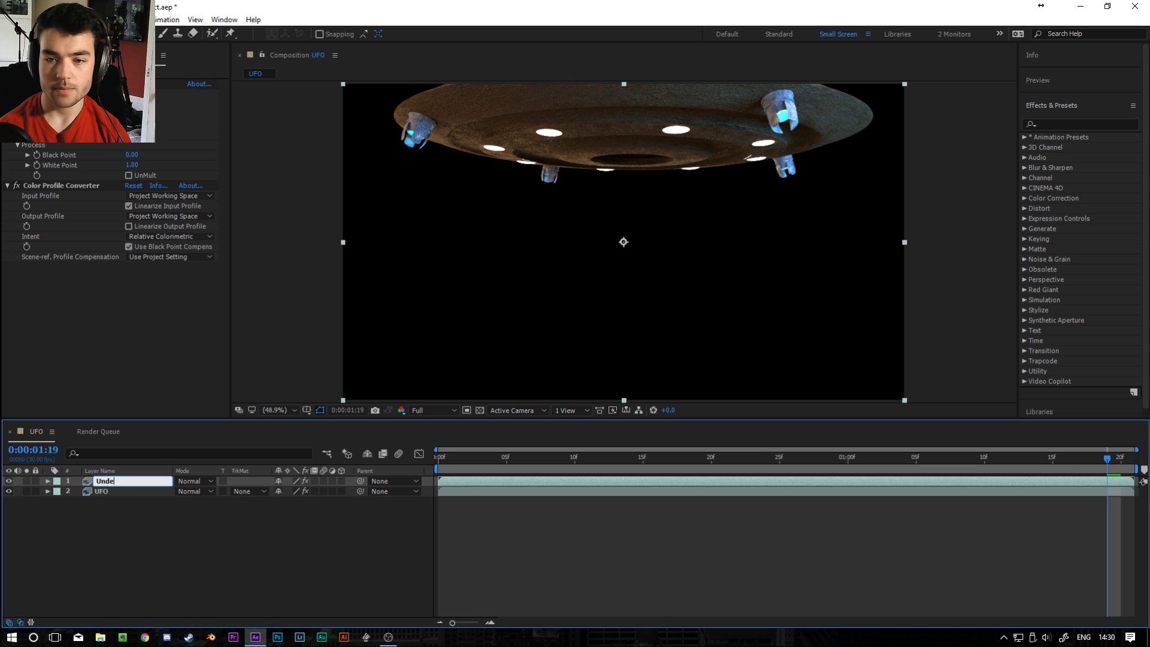
{"action": "type", "text": "nder lights"}
{"action": "key", "text": "Return"}
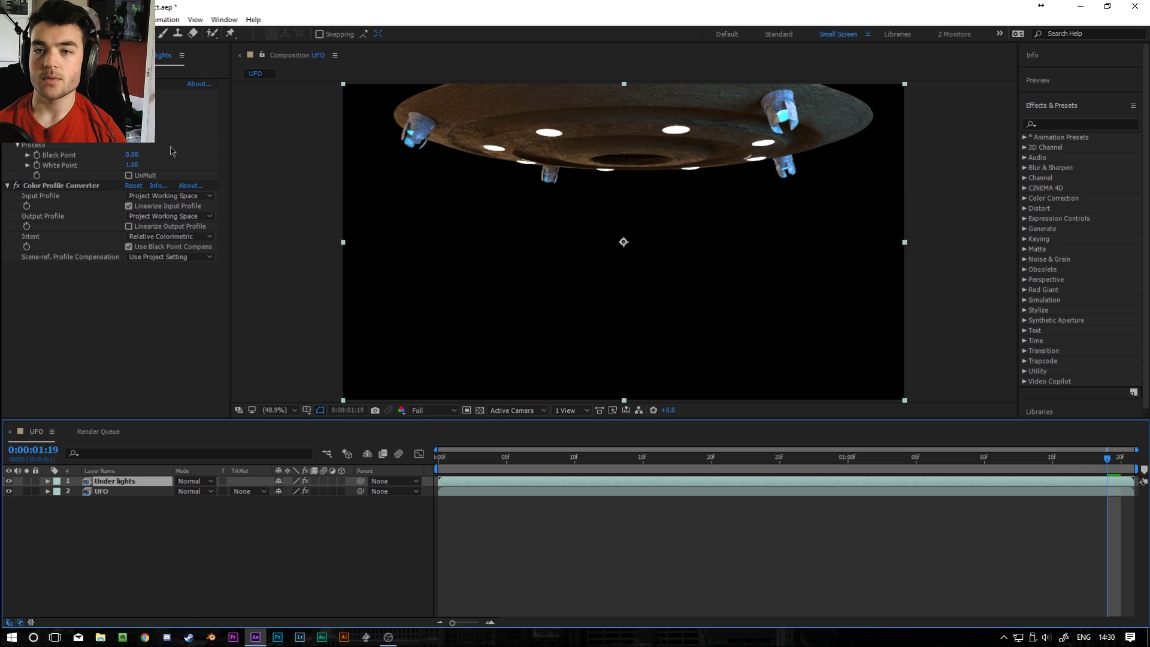
- Set the copy's EXtractoR Layers to RenderLayer.Emit and view the comp at 100%
{"action": "left_click", "coordinate": [555, 287]}
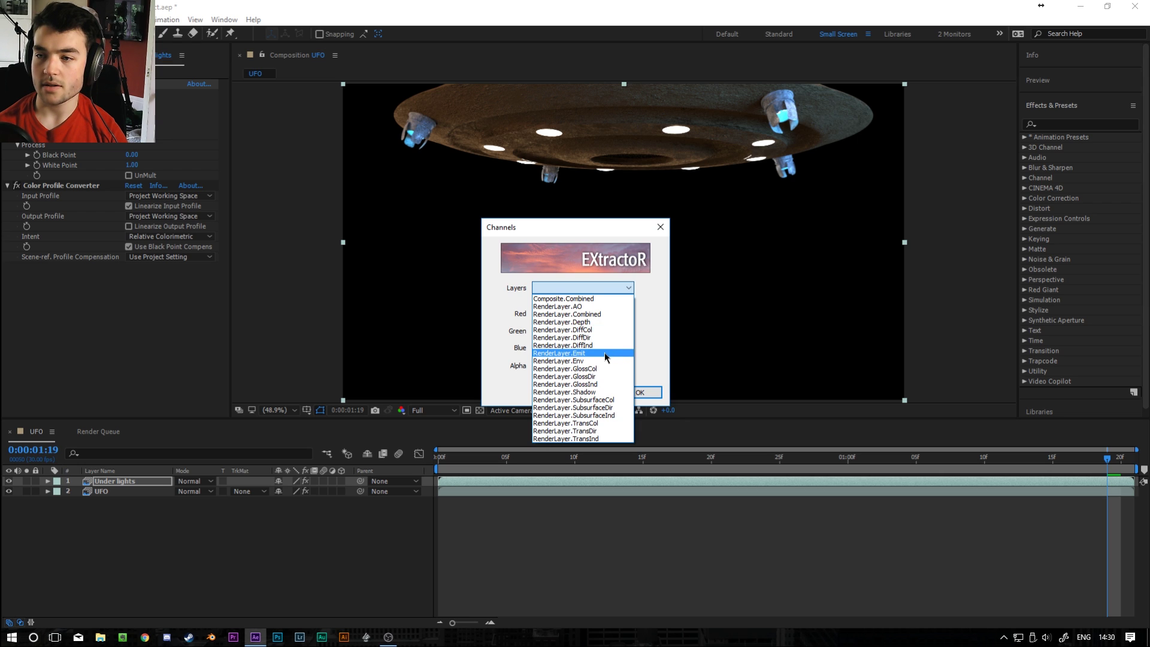
{"action": "left_click", "coordinate": [562, 353]}
{"action": "left_click", "coordinate": [640, 393]}
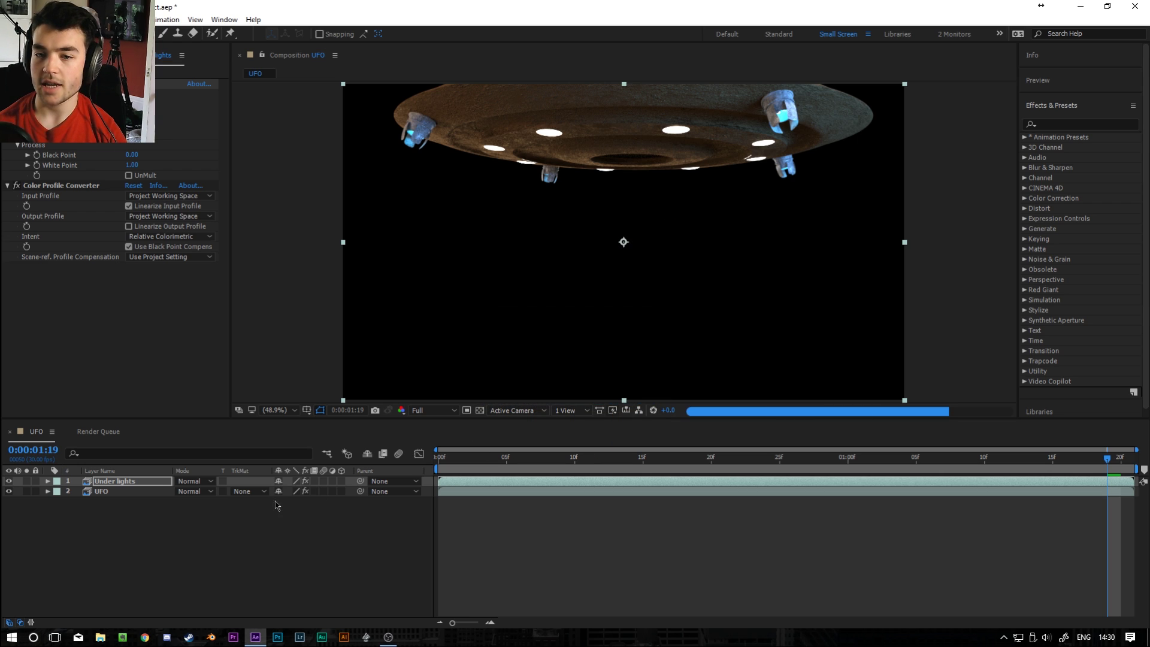
{"action": "key", "text": "slash"}
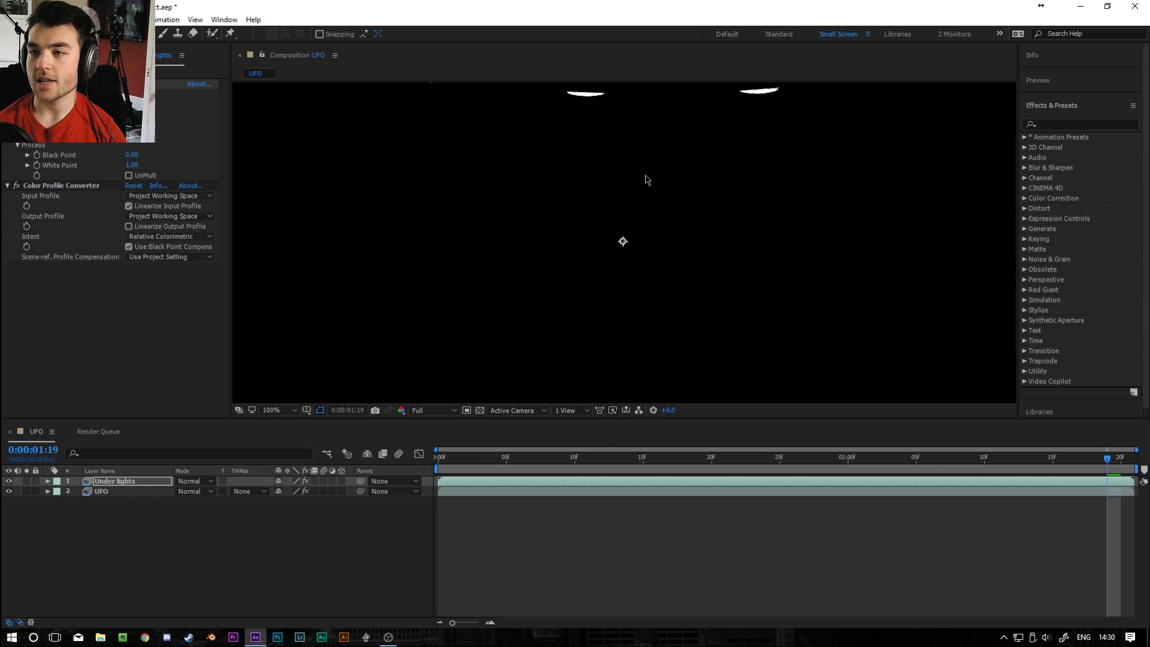
{"action": "scroll", "coordinate": [653, 270], "scroll_direction": "up", "scroll_amount": 5}
{"action": "scroll", "coordinate": [659, 281], "scroll_direction": "down", "scroll_amount": 2}
{"action": "scroll", "coordinate": [423, 187], "scroll_direction": "up", "scroll_amount": 2}
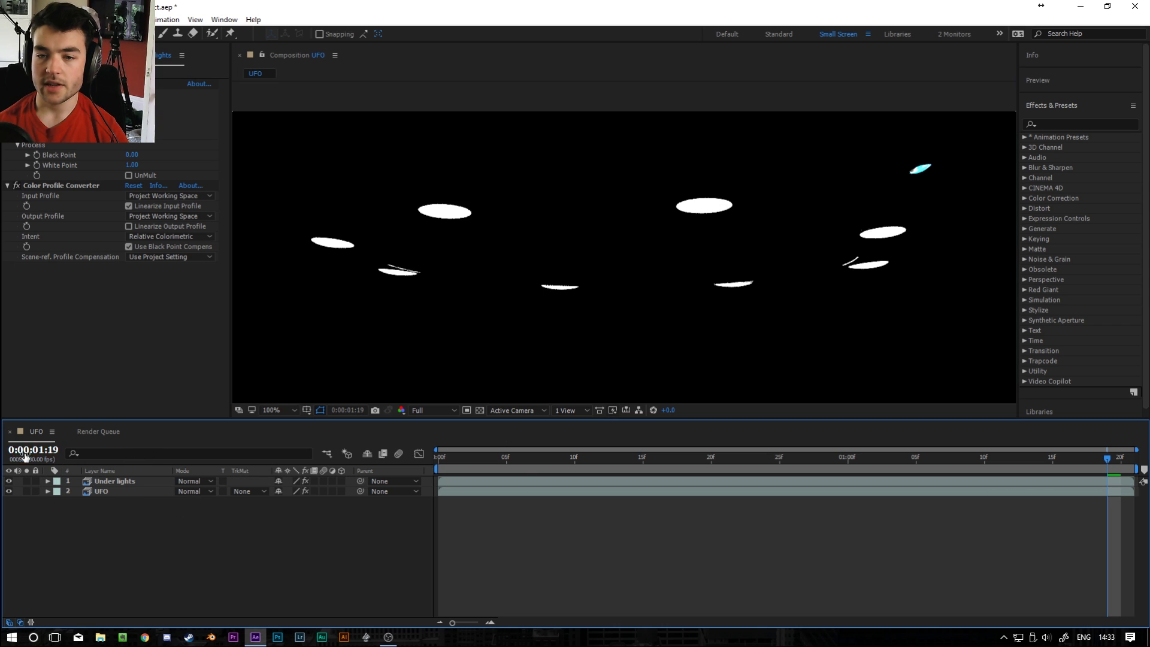
- Set Under lights to Add blend mode and apply Fast Blur (Legacy)
{"action": "left_click", "coordinate": [193, 481]}
{"action": "left_click", "coordinate": [264, 230]}
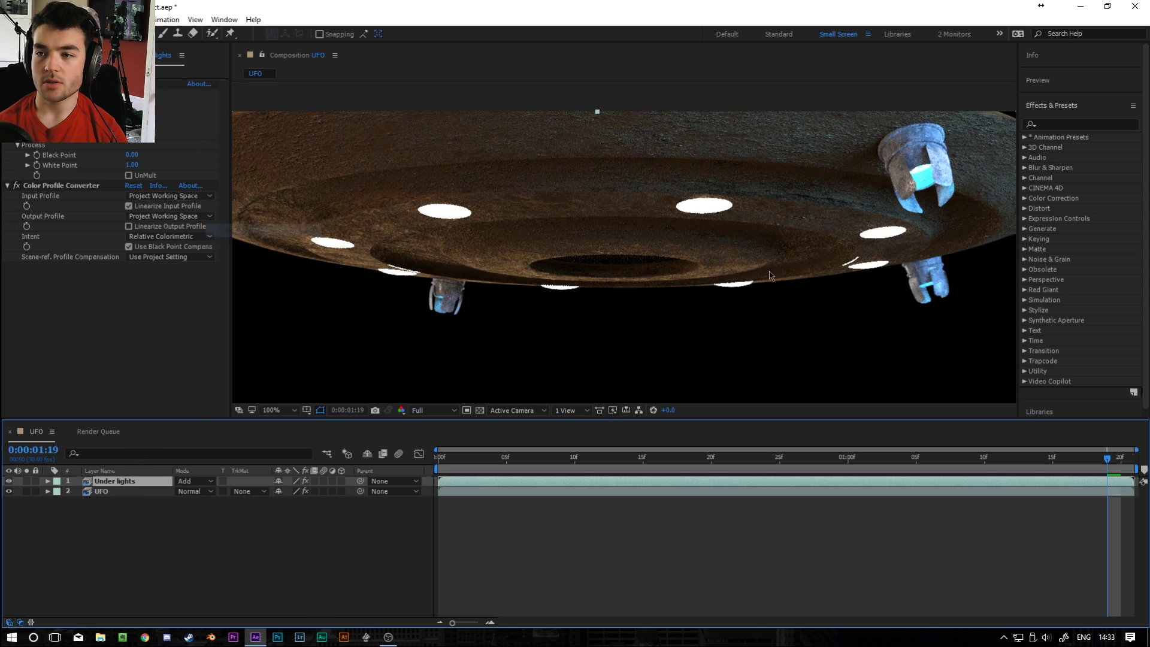
{"action": "key", "text": "ctrl+space"}
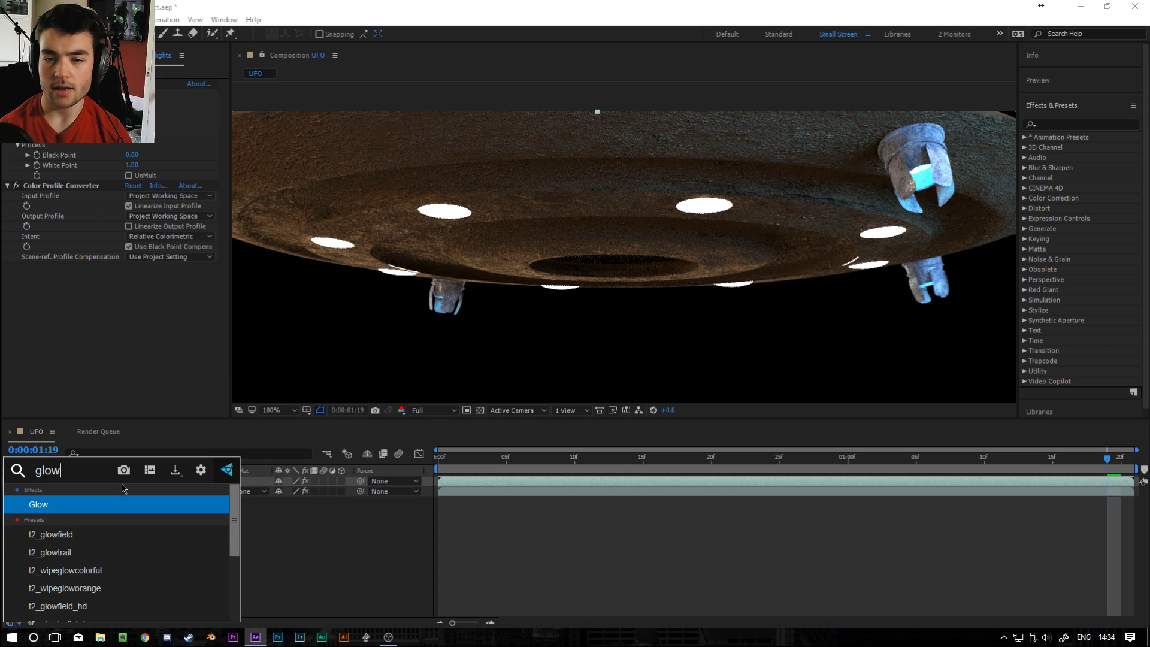
{"action": "type", "text": "g"}
{"action": "key", "text": "BackSpace"}
{"action": "type", "text": "fast"}
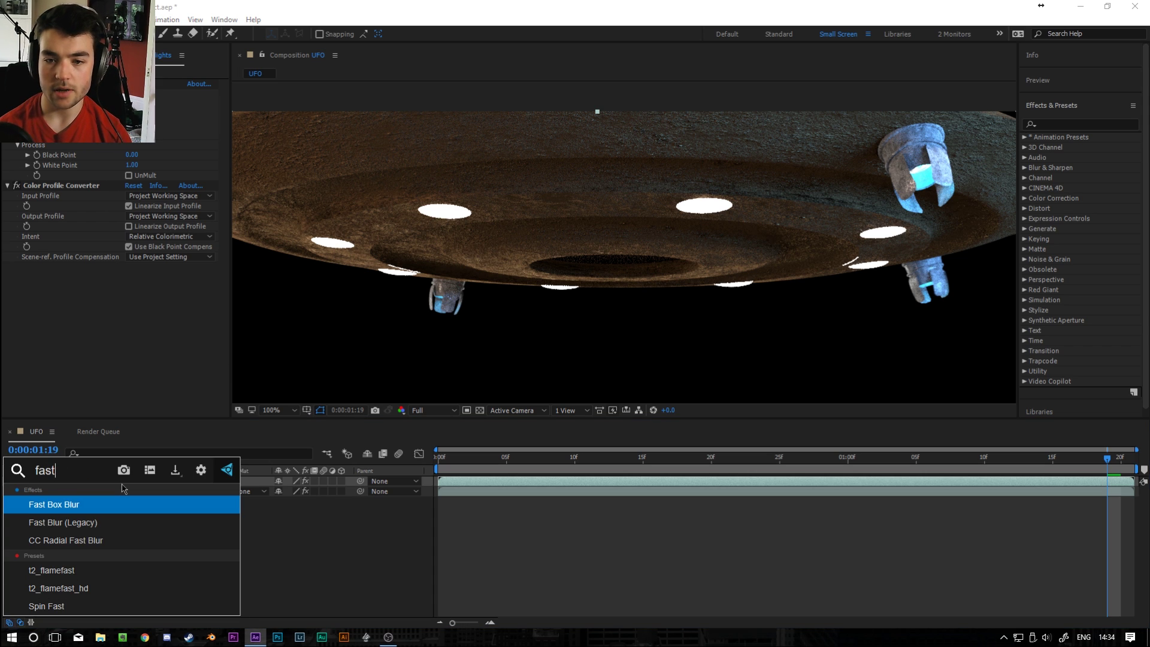
{"action": "key", "text": "Down"}
{"action": "key", "text": "Return"}
- Set the Fast Blur to repeat edge pixels with a blurriness of 2
{"action": "left_click", "coordinate": [129, 297]}
{"action": "left_click_drag", "start_coordinate": [130, 276], "coordinate": [146, 276]}
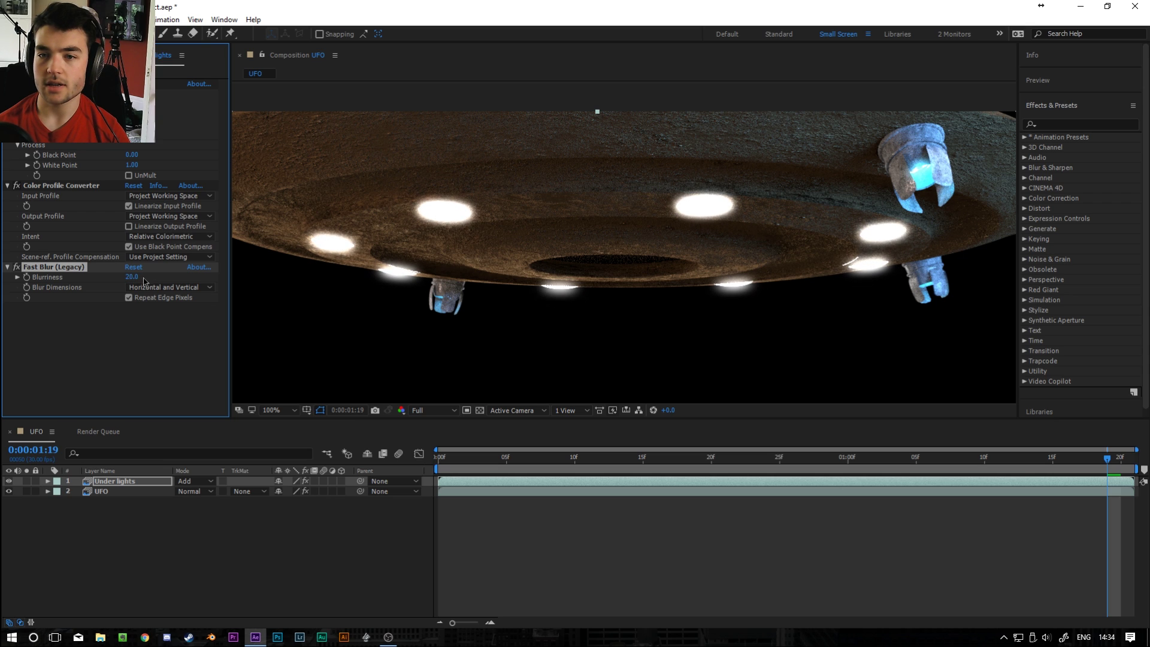
{"action": "left_click", "coordinate": [138, 278]}
{"action": "type", "text": "2"}
{"action": "key", "text": "Return"}
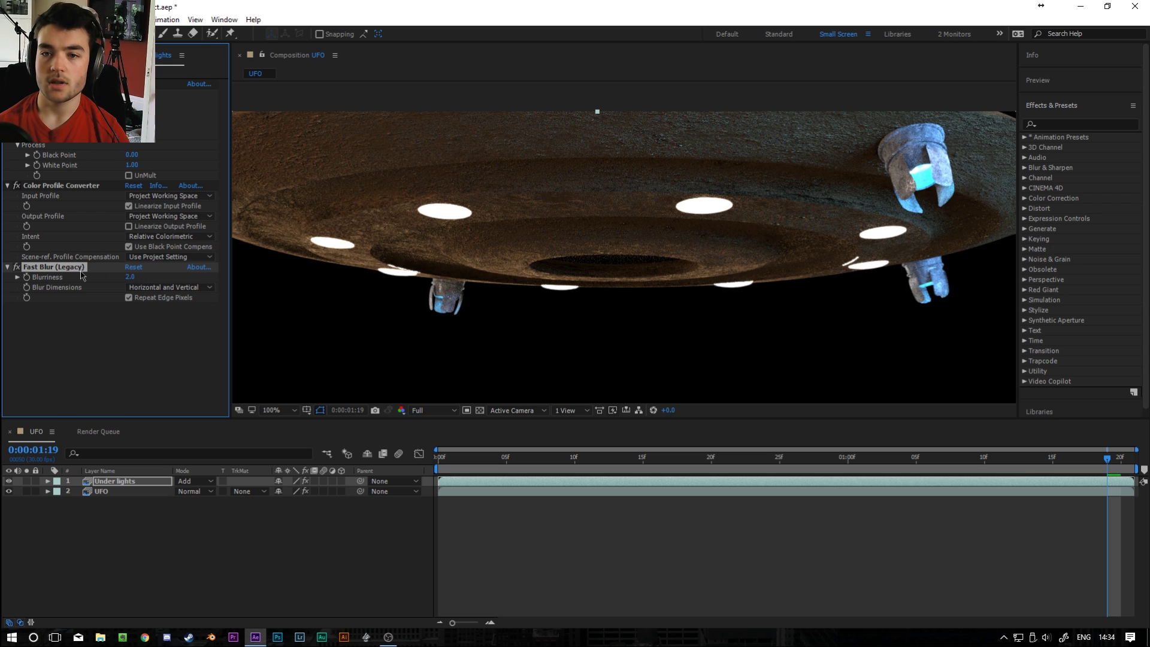
- Add two more Fast Blur copies with blurriness 5 and 20
{"action": "key", "text": "ctrl+d"}
{"action": "type", "text": "5"}
{"action": "key", "text": "Return"}
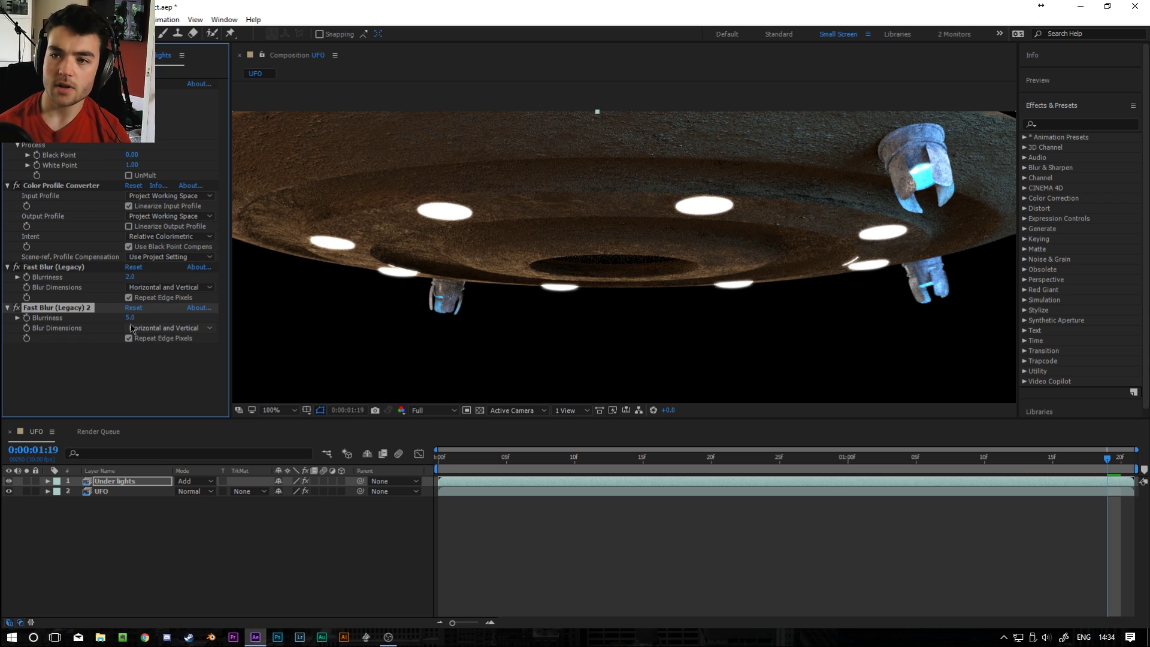
{"action": "key", "text": "ctrl+d"}
{"action": "left_click", "coordinate": [130, 358]}
{"action": "type", "text": "20"}
{"action": "key", "text": "Return"}
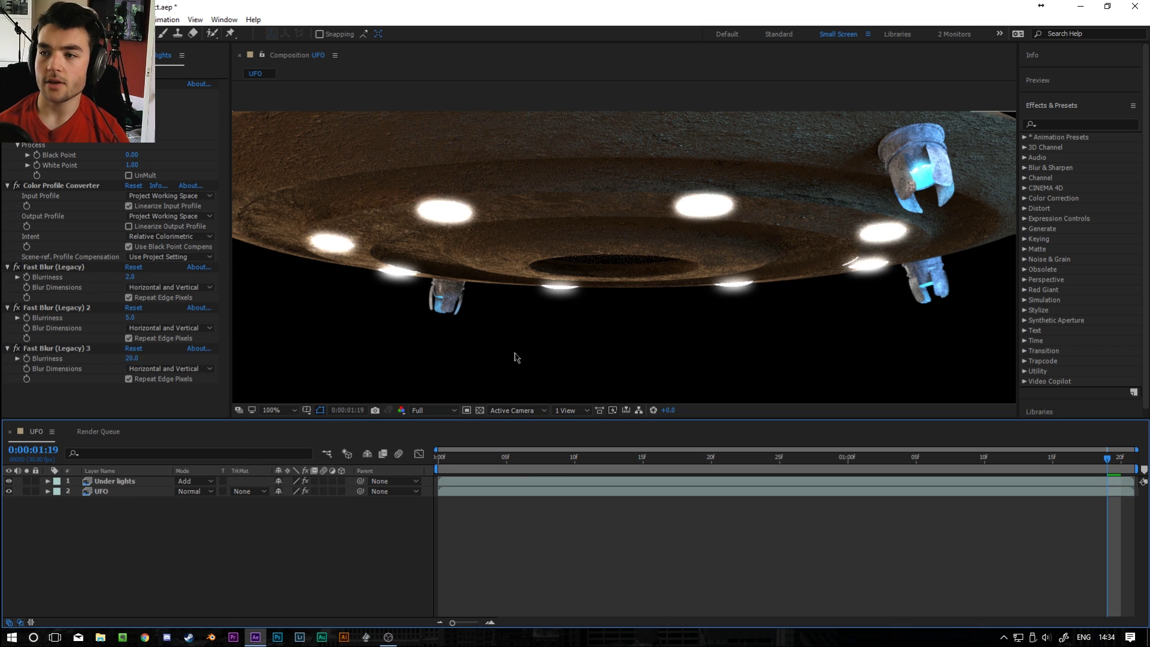
{"action": "key", "text": "period"}
{"action": "key", "text": "shift+slash"}
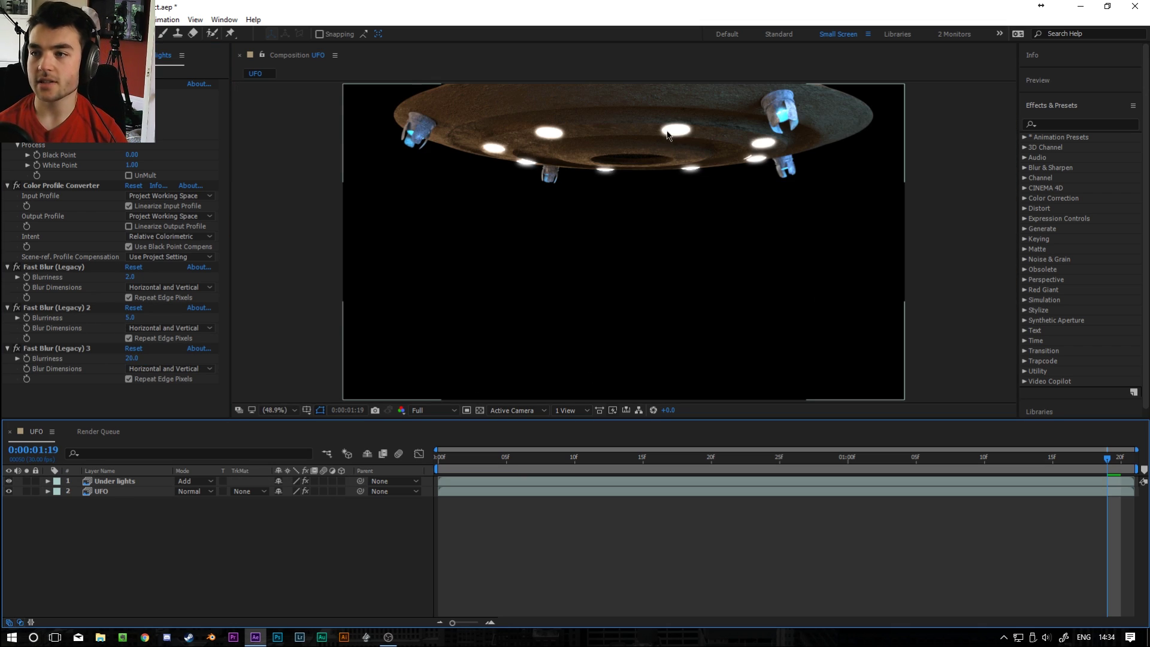
{"action": "scroll", "coordinate": [666, 139], "scroll_direction": "up", "scroll_amount": 3}
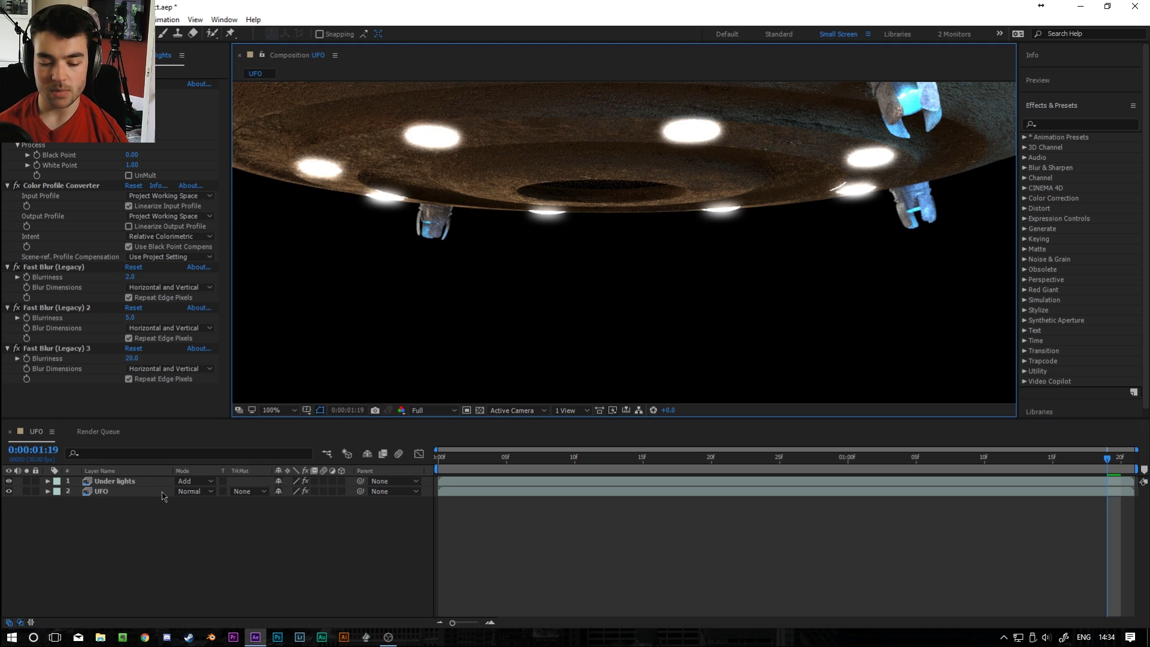
- Apply Color Balance to Under lights with Highlight Blue 100 and Midtone Blue 88, then preview
{"action": "left_click", "coordinate": [115, 481]}
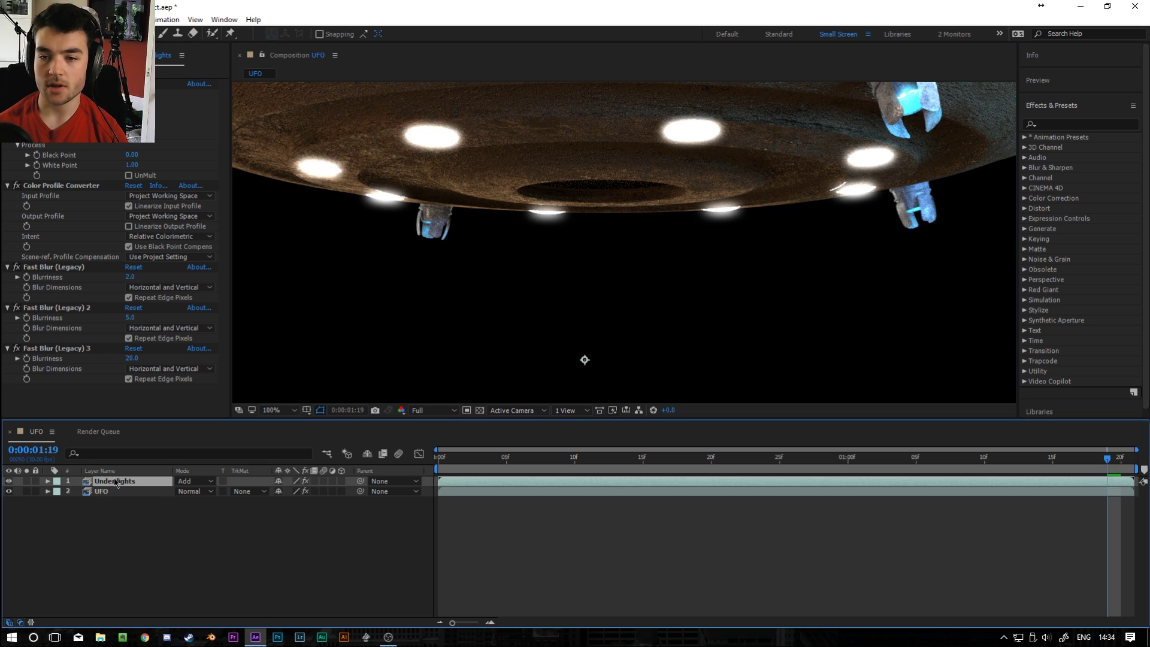
{"action": "key", "text": "ctrl+space"}
{"action": "type", "text": "colo"}
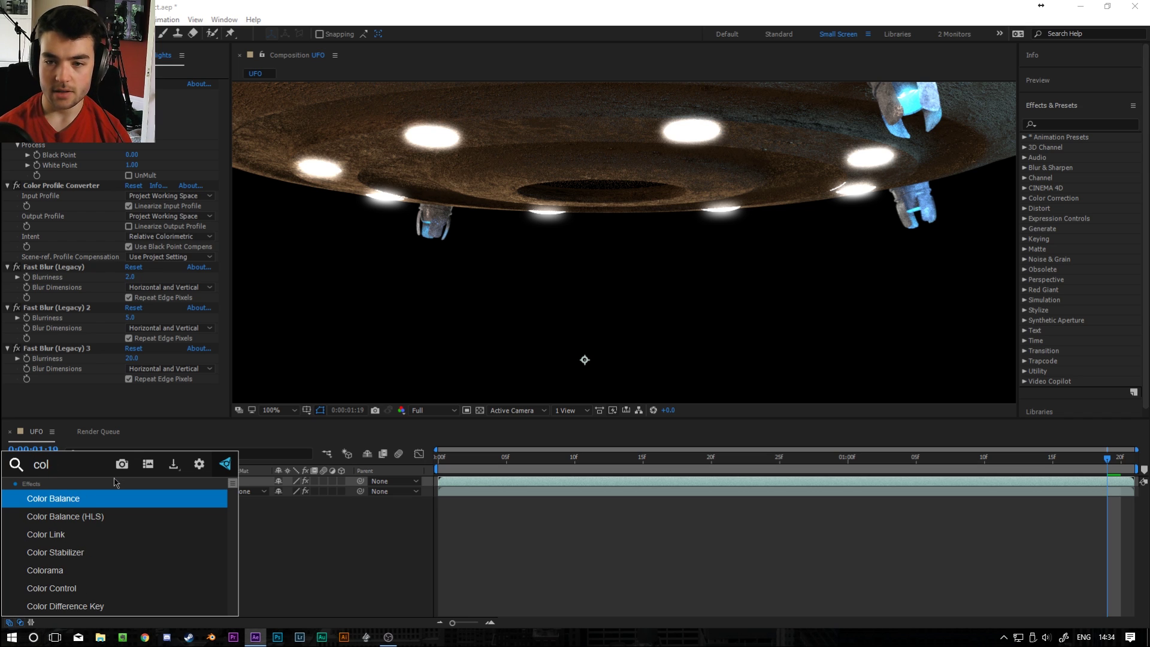
{"action": "key", "text": "Return"}
{"action": "left_click", "coordinate": [130, 401]}
{"action": "type", "text": "100"}
{"action": "key", "text": "Return"}
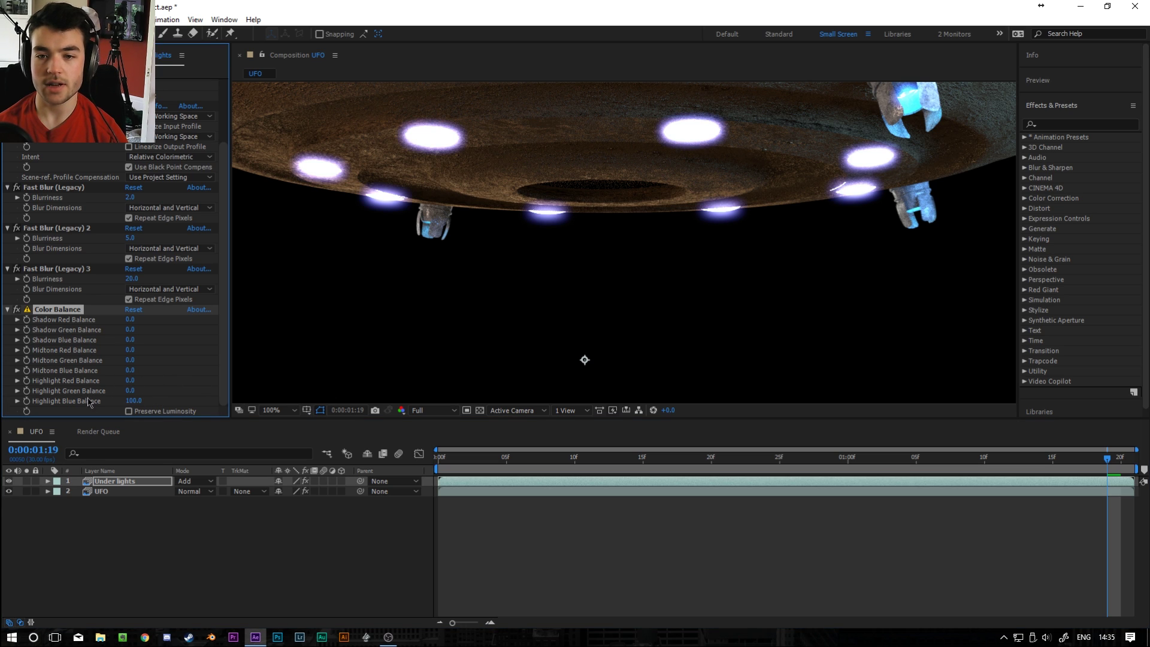
{"action": "left_click_drag", "start_coordinate": [130, 371], "coordinate": [183, 370]}
{"action": "scroll", "coordinate": [558, 282], "scroll_direction": "down", "scroll_amount": 2}
{"action": "scroll", "coordinate": [542, 231], "scroll_direction": "up", "scroll_amount": 4}
{"action": "scroll", "coordinate": [542, 231], "scroll_direction": "down", "scroll_amount": 4}
{"action": "key", "text": "space"}
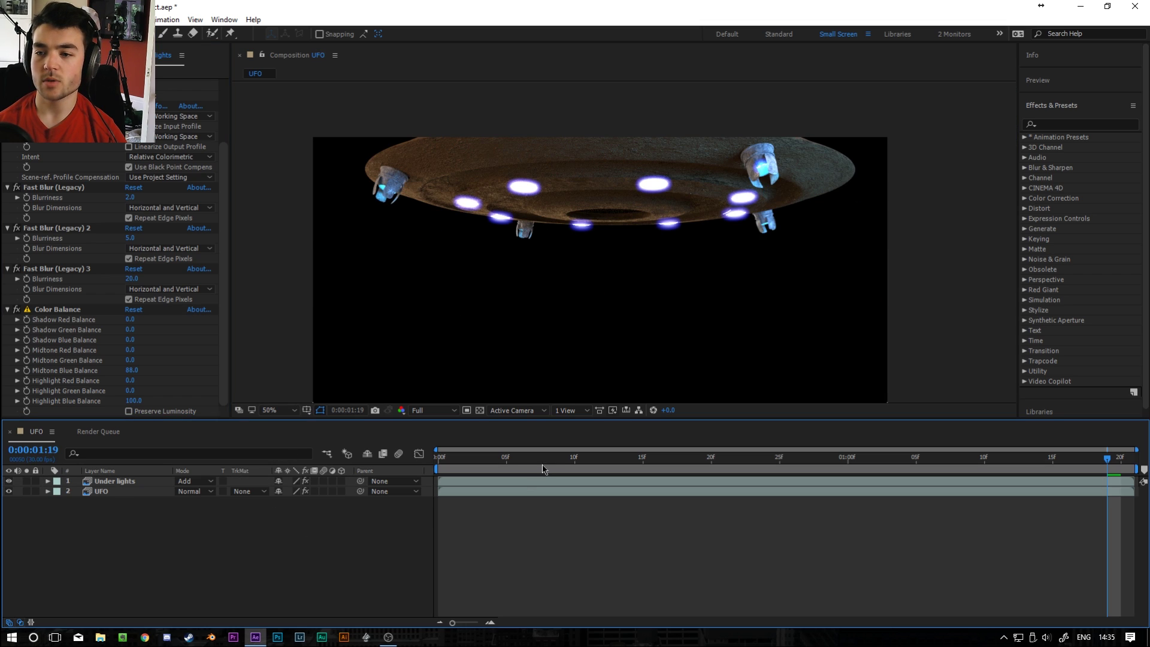
- Duplicate the UFO layer, move the copy to the top, and name it 'AO'
{"action": "left_click", "coordinate": [132, 492]}
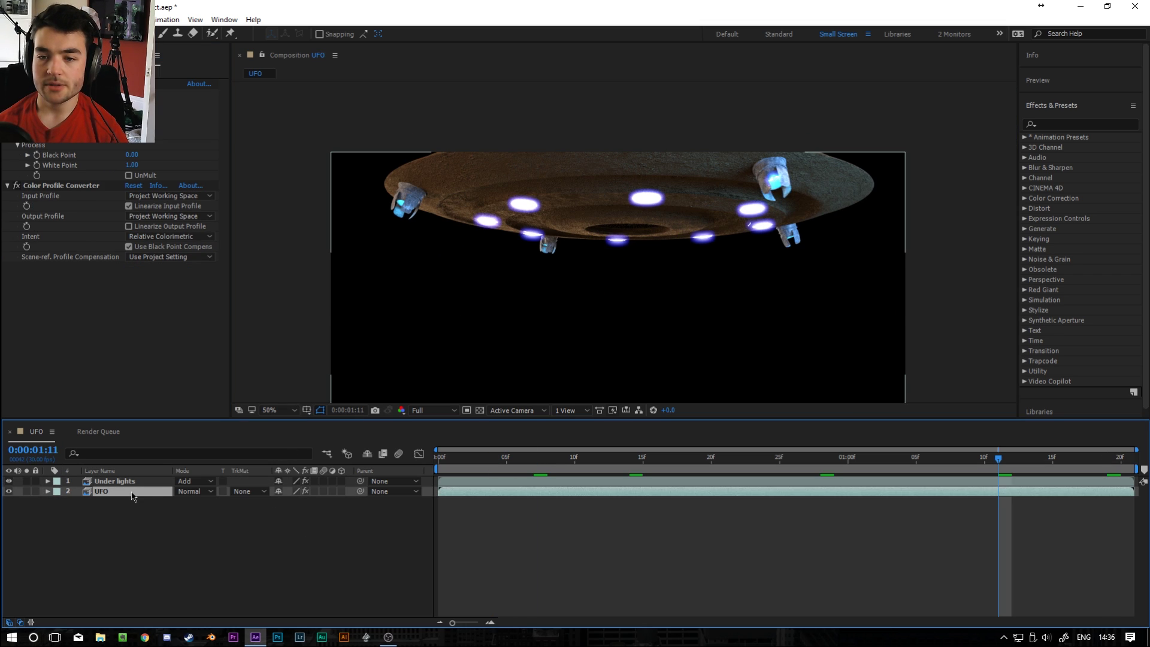
{"action": "key", "text": "ctrl+d"}
{"action": "left_click_drag", "start_coordinate": [115, 497], "coordinate": [114, 478]}
{"action": "key", "text": "Return"}
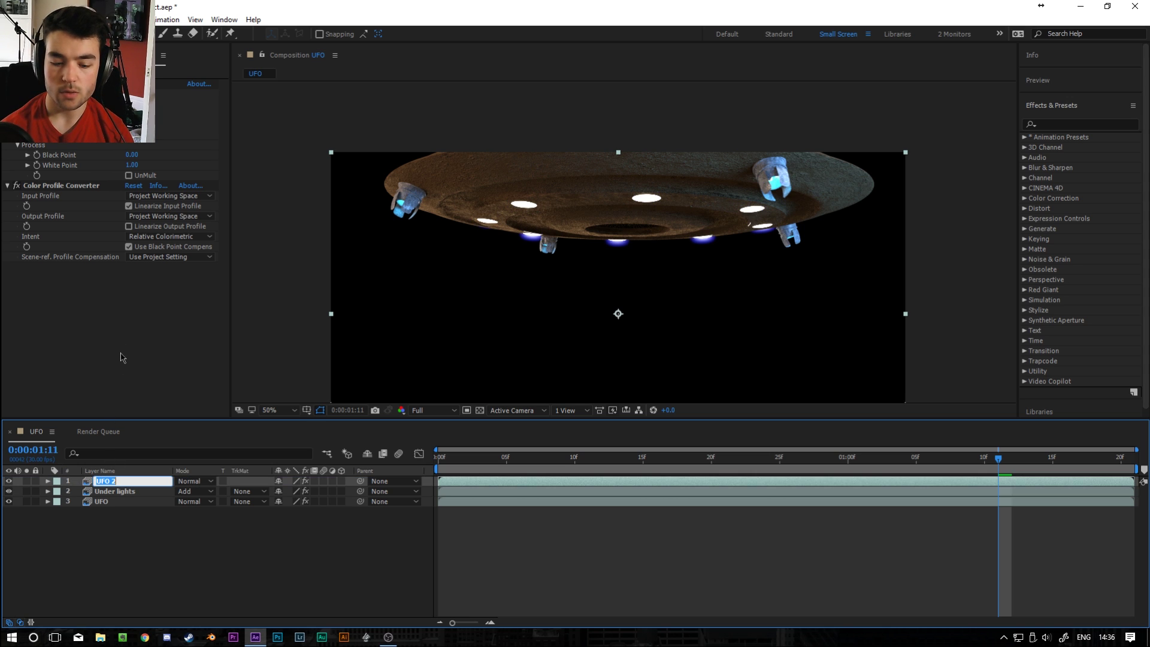
{"action": "type", "text": "AO"}
{"action": "key", "text": "Return"}
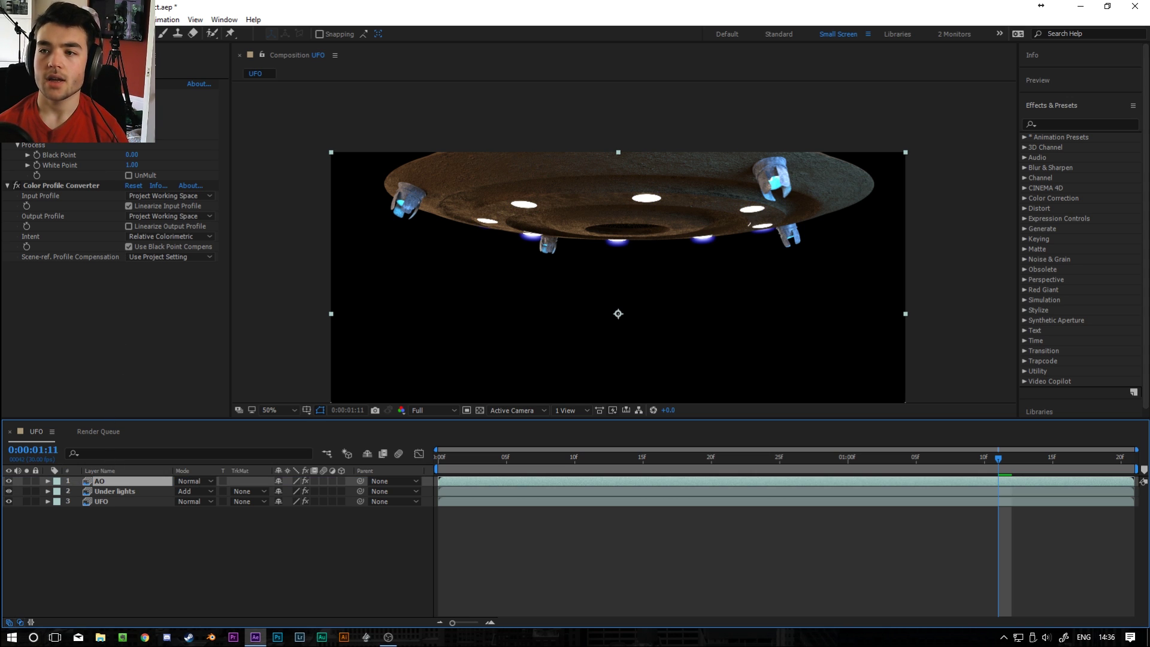
- Set the AO layer's EXtractoR pass to RenderLayer.AO and its blend mode to Multiply
{"action": "left_click", "coordinate": [593, 288]}
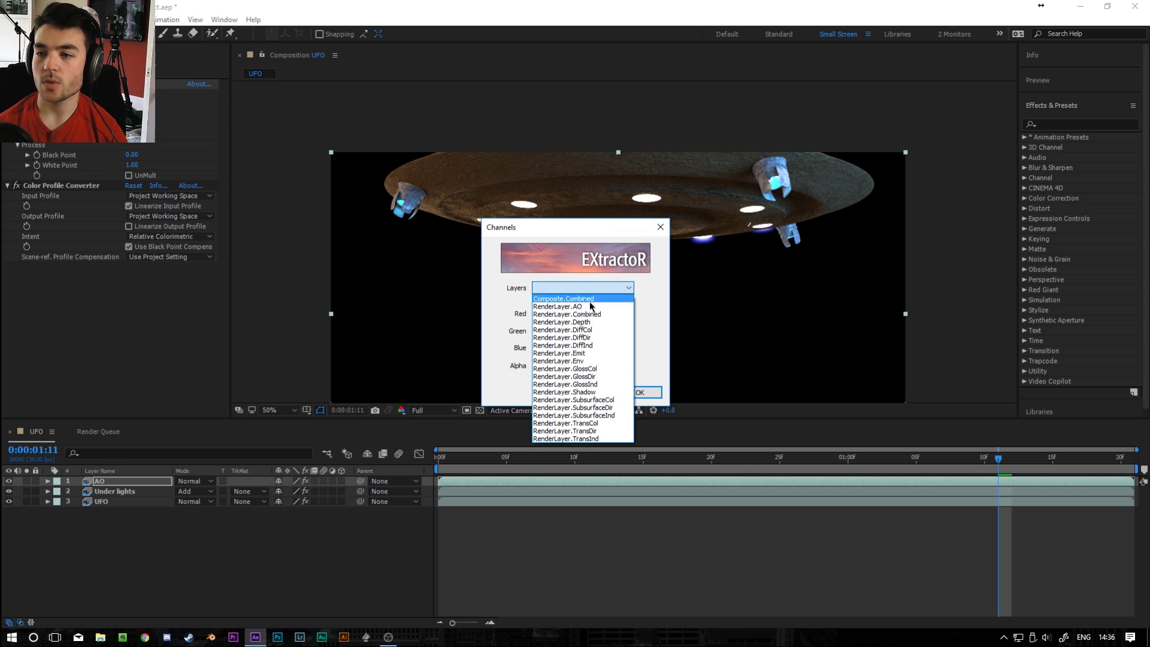
{"action": "left_click", "coordinate": [588, 305]}
{"action": "left_click", "coordinate": [640, 392]}
{"action": "scroll", "coordinate": [593, 228], "scroll_direction": "up", "scroll_amount": 5}
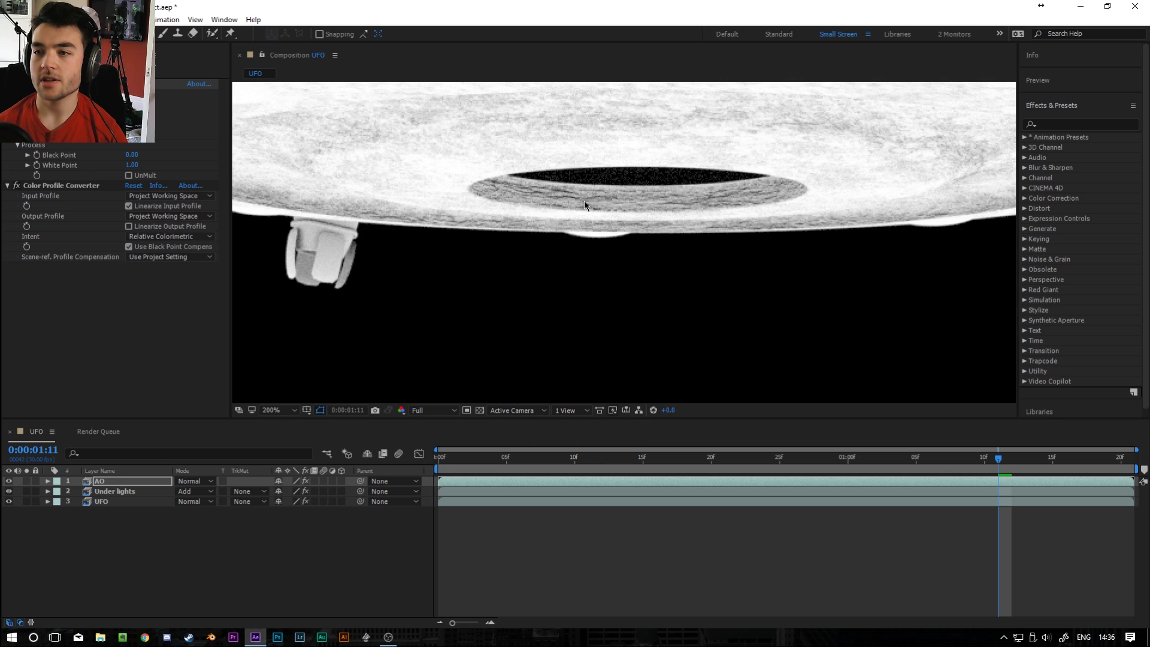
{"action": "scroll", "coordinate": [556, 271], "scroll_direction": "down", "scroll_amount": 3}
{"action": "left_click", "coordinate": [189, 479]}
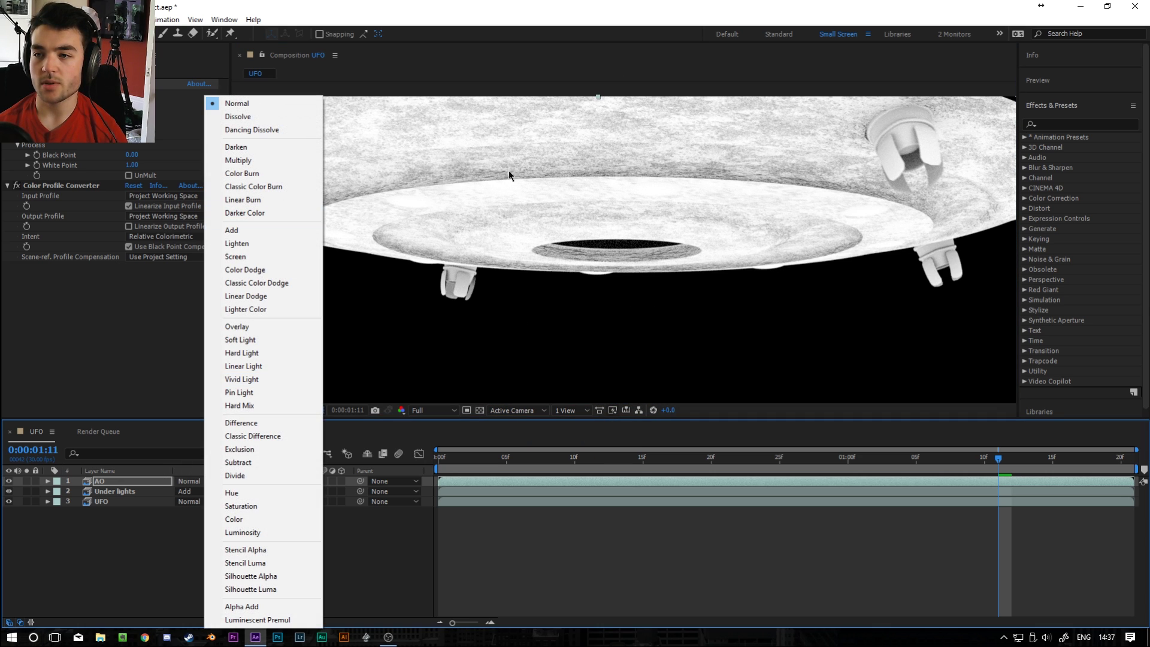
{"action": "left_click", "coordinate": [267, 160]}
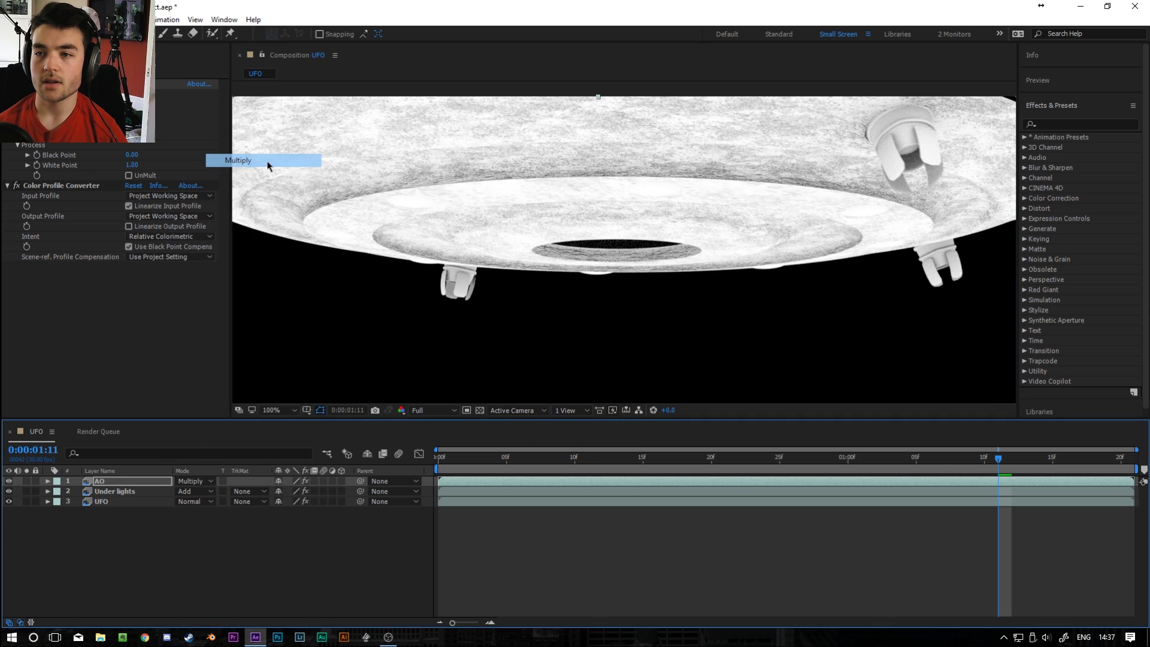
- Apply Curves to the AO layer and bend the RGB curve steeply upward to lighten it
{"action": "key", "text": "ctrl+space"}
{"action": "type", "text": "curves"}
{"action": "key", "text": "Return"}
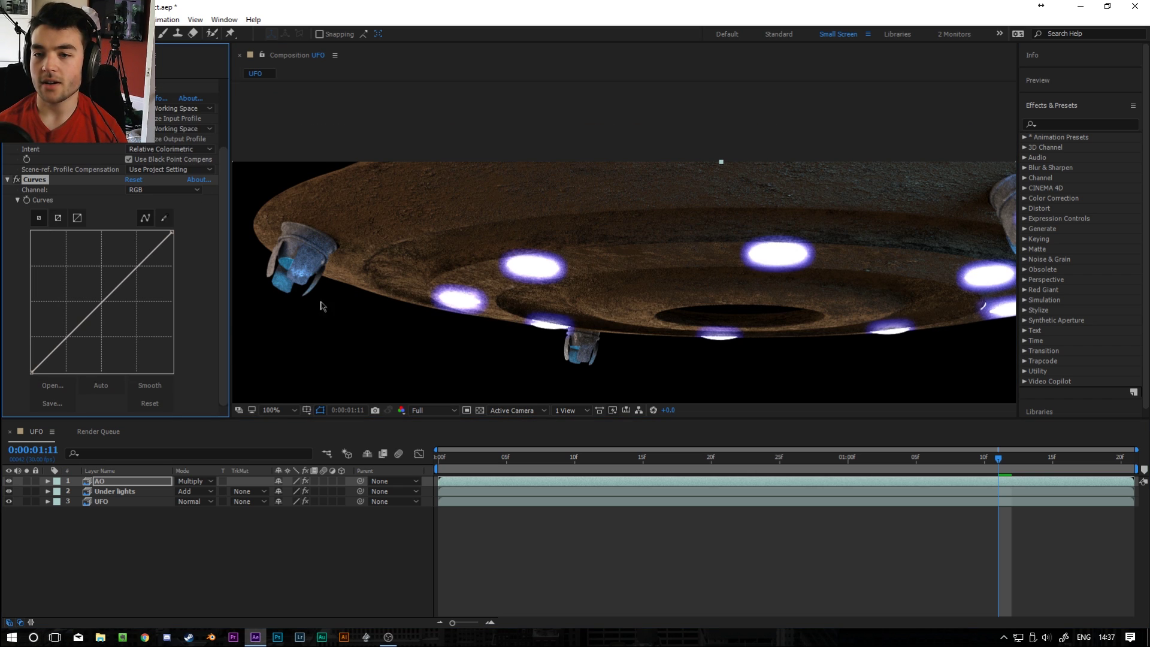
{"action": "left_click_drag", "start_coordinate": [70, 329], "coordinate": [157, 361]}
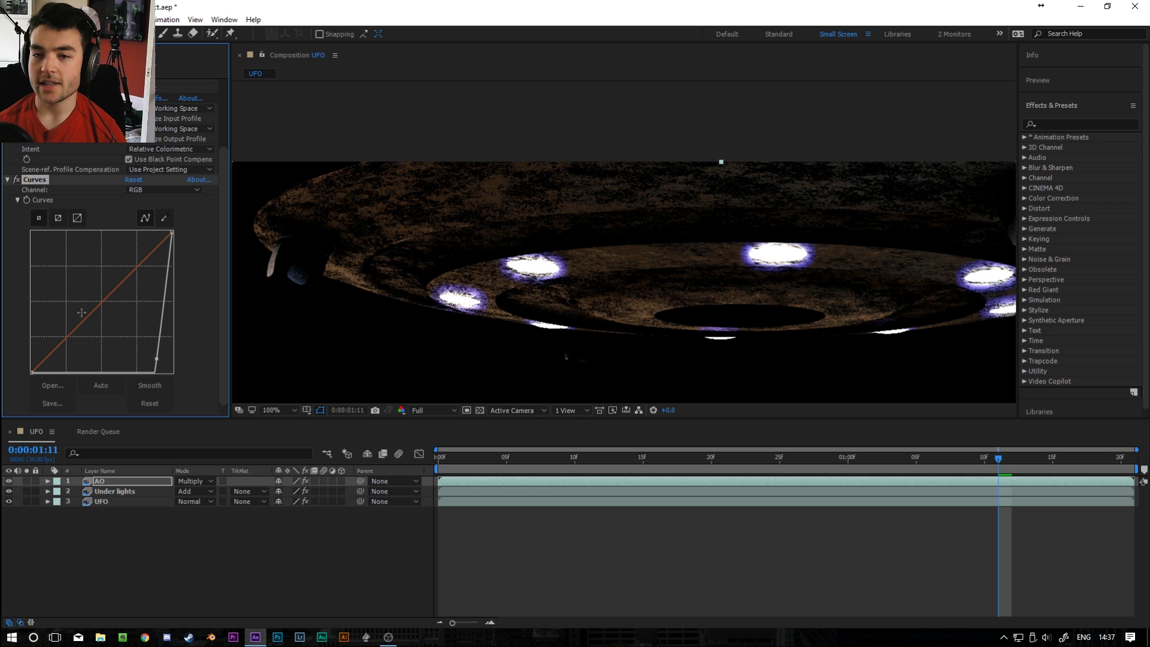
{"action": "left_click_drag", "start_coordinate": [154, 362], "coordinate": [108, 361]}
{"action": "scroll", "coordinate": [303, 275], "scroll_direction": "up", "scroll_amount": 1}
{"action": "scroll", "coordinate": [102, 353], "scroll_direction": "up", "scroll_amount": 1}
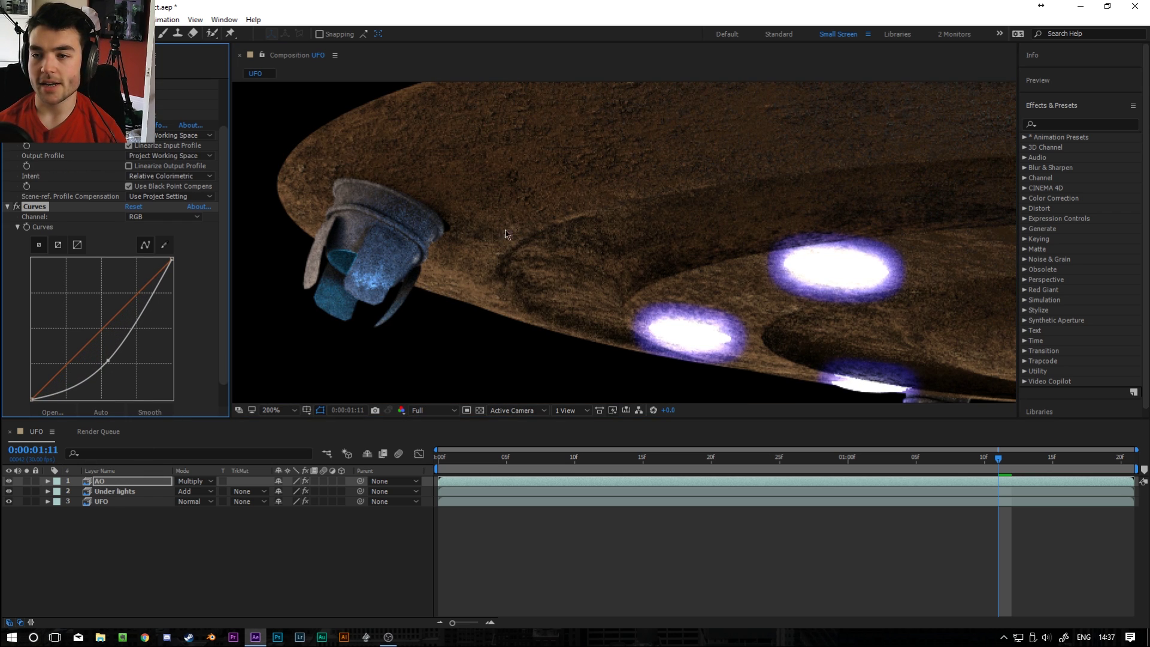
{"action": "scroll", "coordinate": [380, 336], "scroll_direction": "down", "scroll_amount": 2}
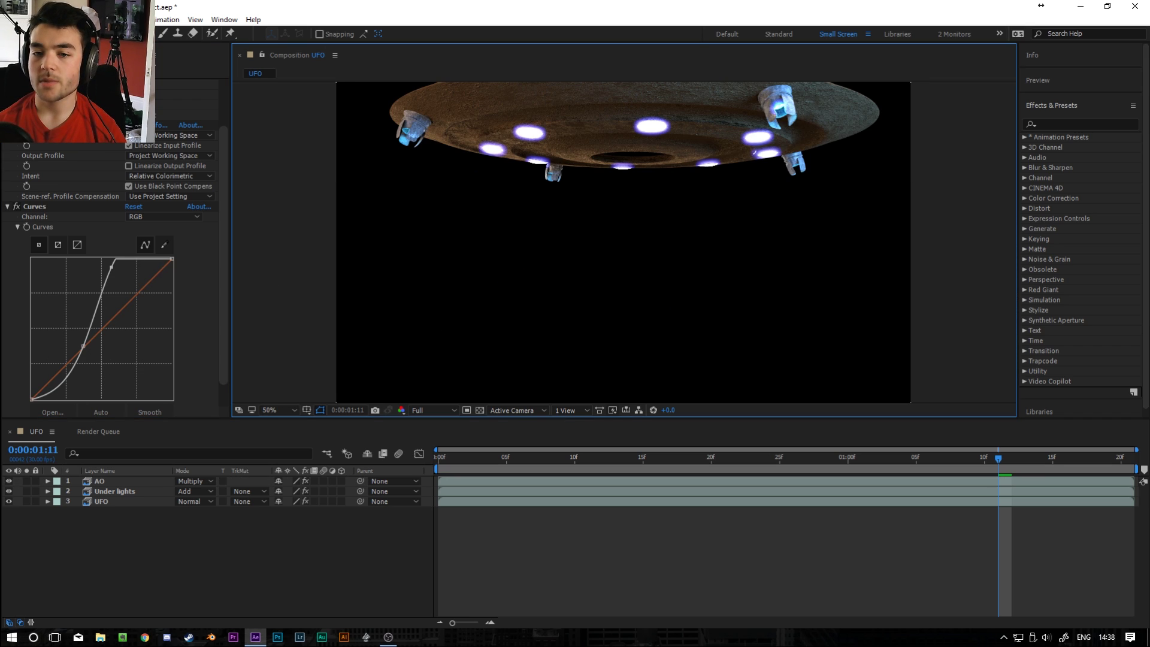
{"action": "key", "text": "ctrl+a"}
{"action": "left_click", "coordinate": [146, 537]}
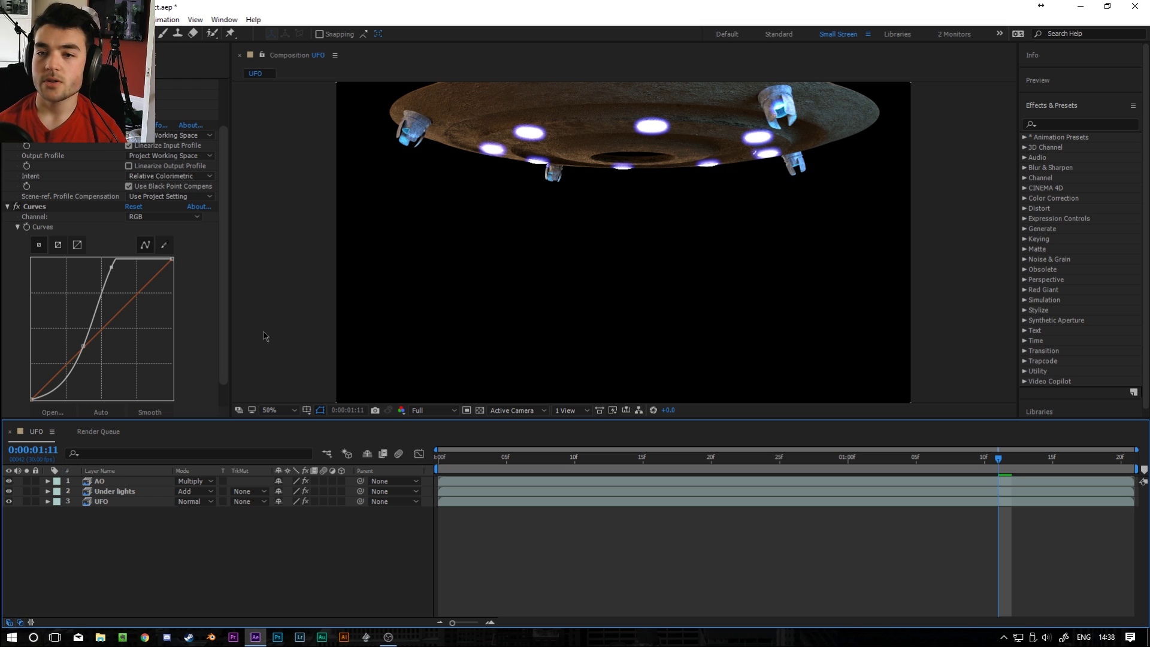
{"action": "scroll", "coordinate": [185, 303], "scroll_direction": "down", "scroll_amount": 1}
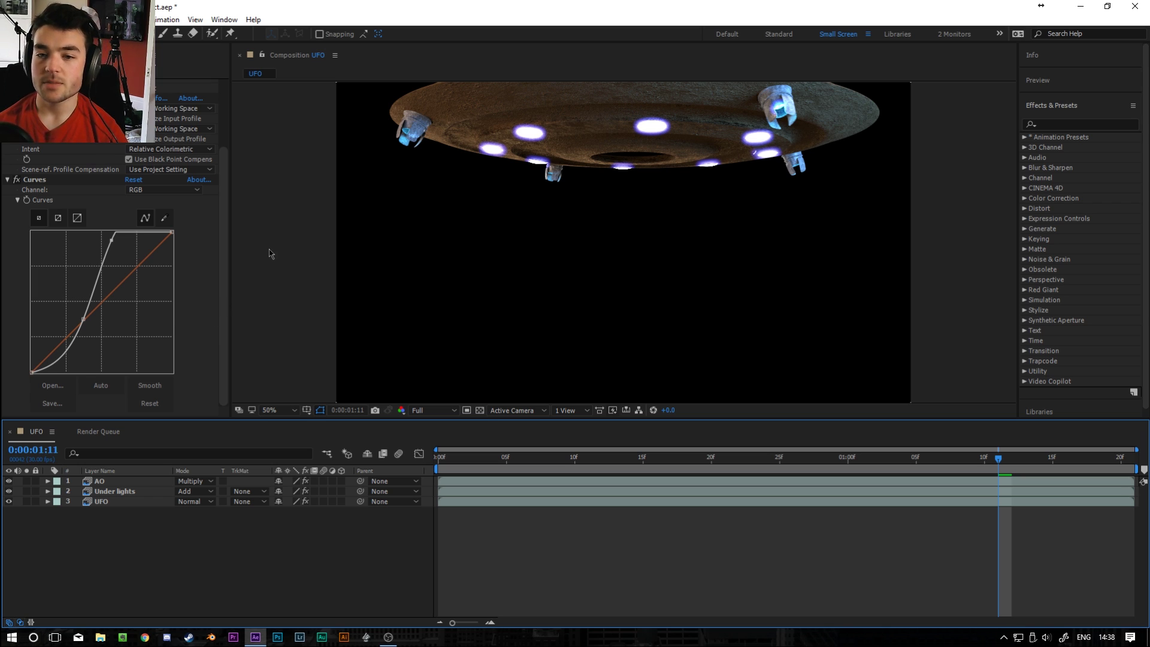
{"action": "scroll", "coordinate": [185, 271], "scroll_direction": "up", "scroll_amount": 3}
{"action": "scroll", "coordinate": [184, 270], "scroll_direction": "down", "scroll_amount": 3}
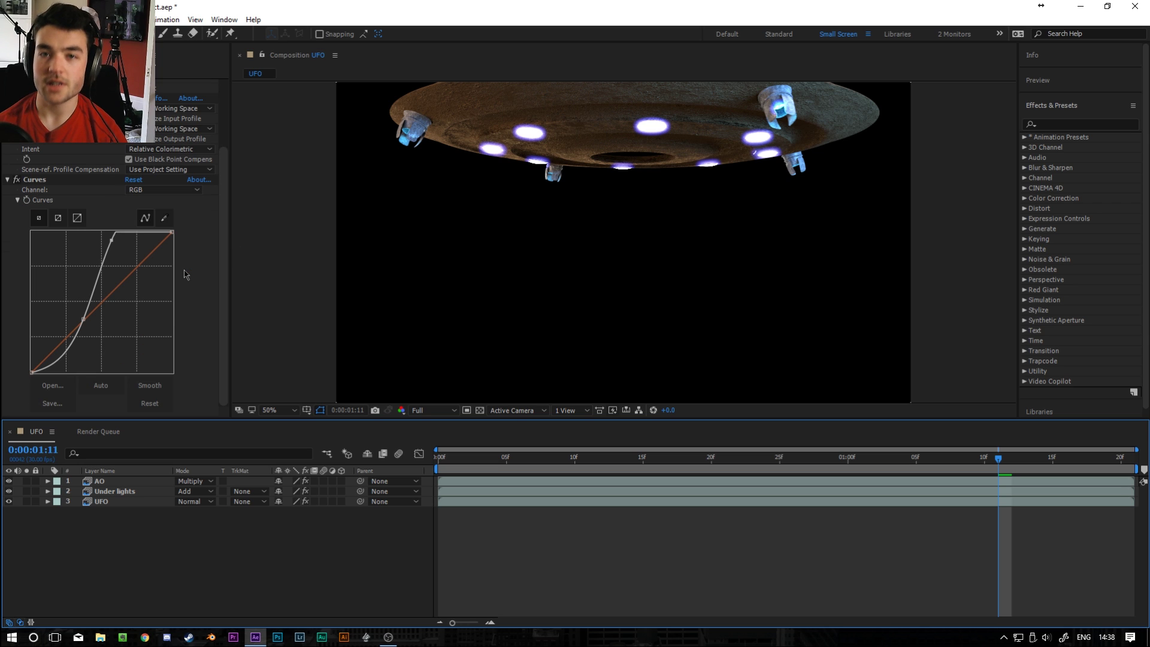